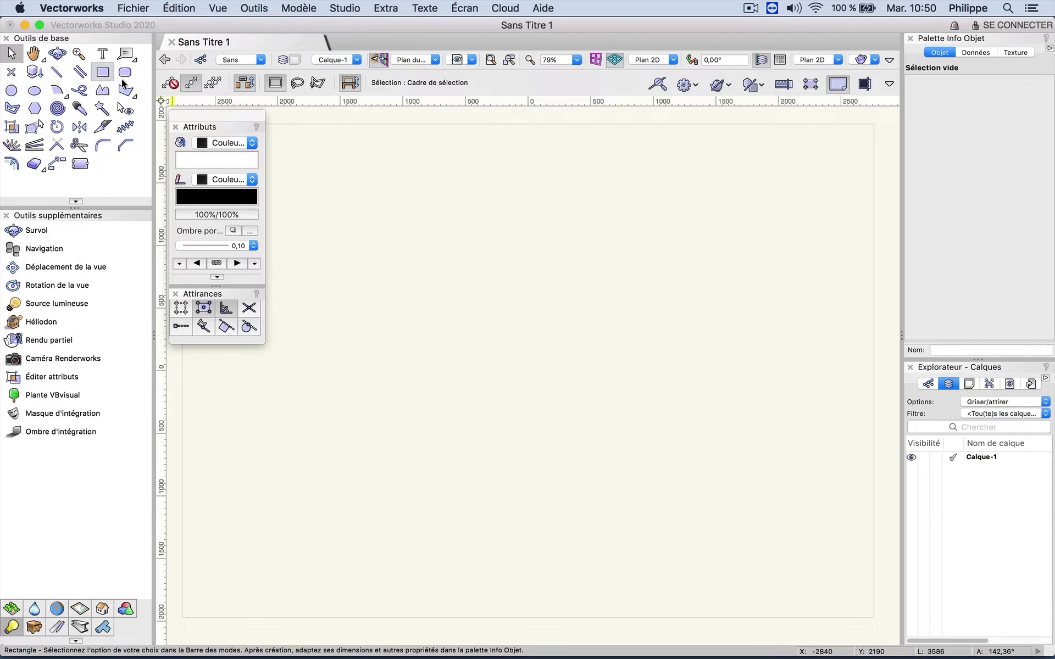
- Draw a rectangle about 1871 by 1080 mm and, beside it, crossing horizontal and vertical lines about 1414 and 1078 mm long
left_click(569, 223)
left_click(803, 358)
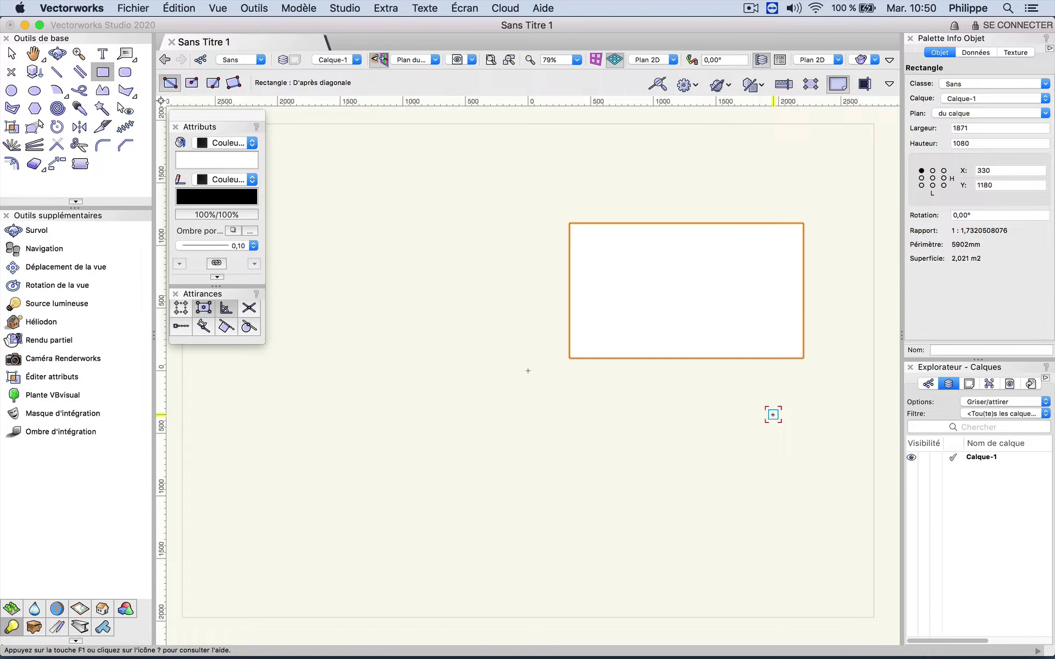
key("2")
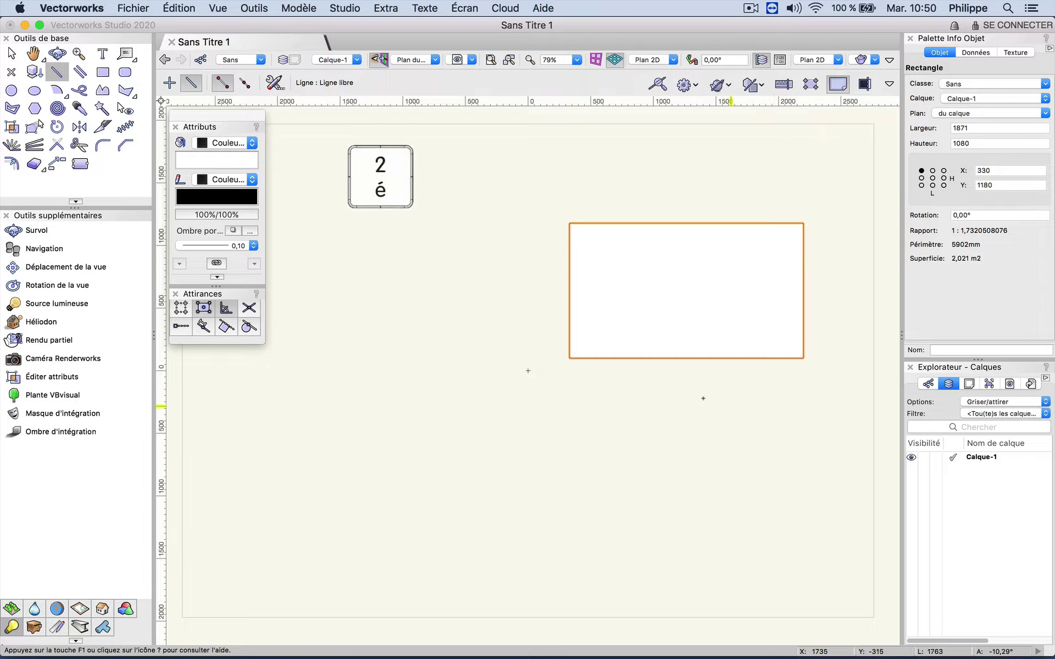
left_click(363, 252)
left_click(540, 252)
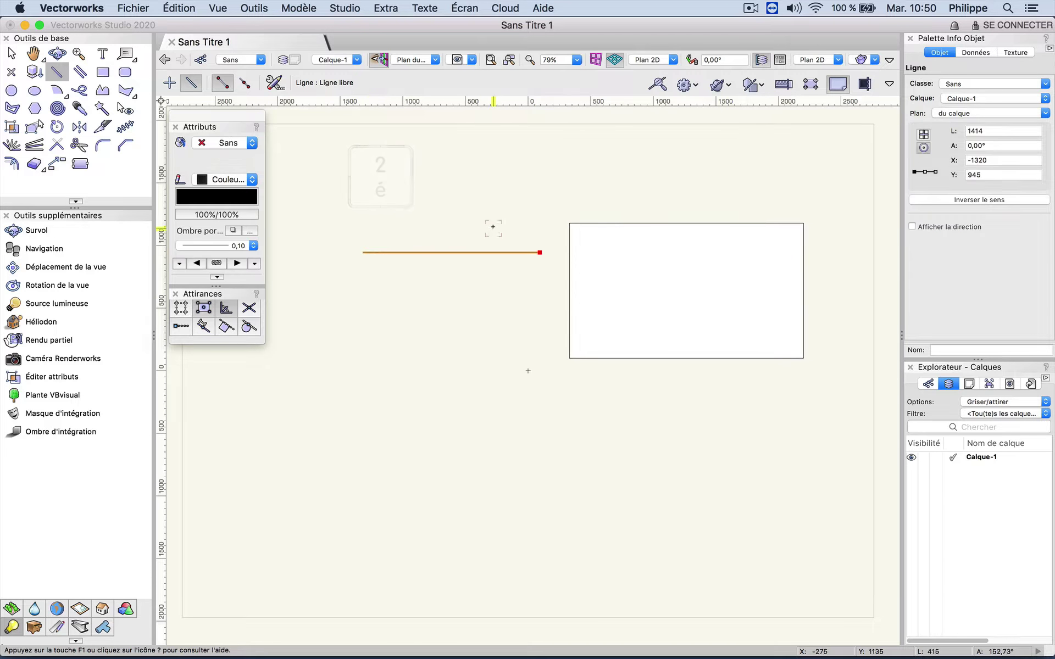
left_click(494, 223)
left_click(493, 359)
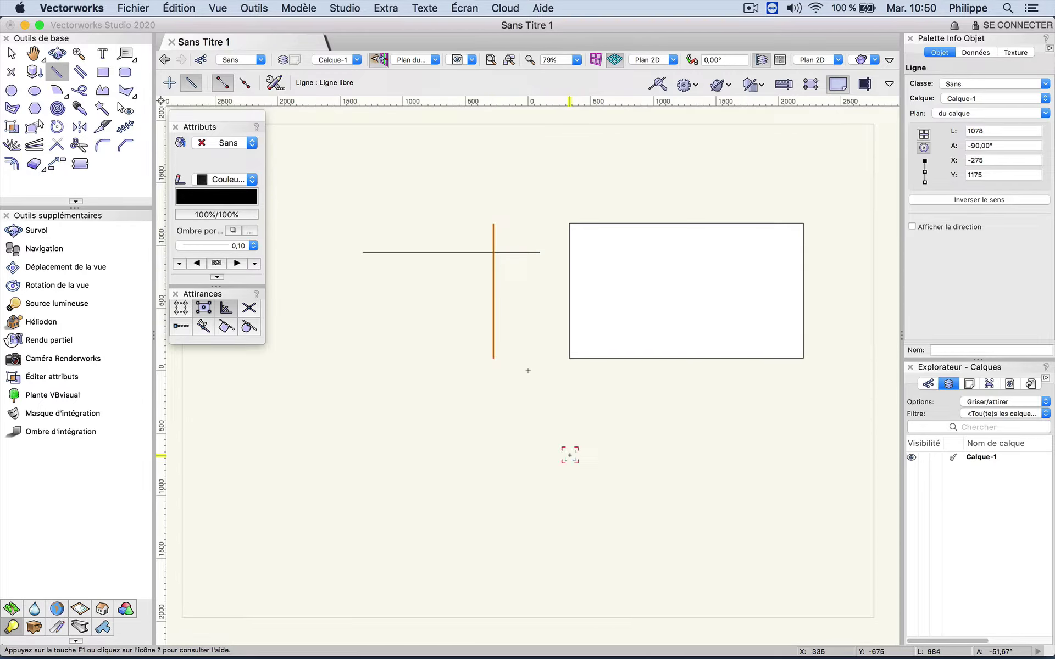
key("x")
key("x")
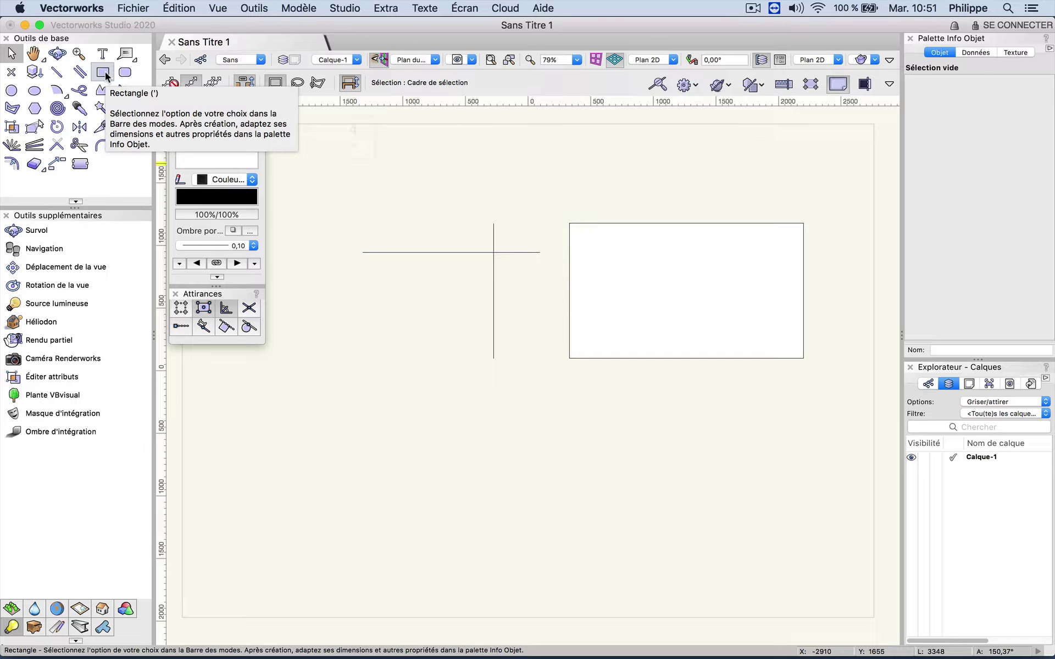
key("apostrophe")
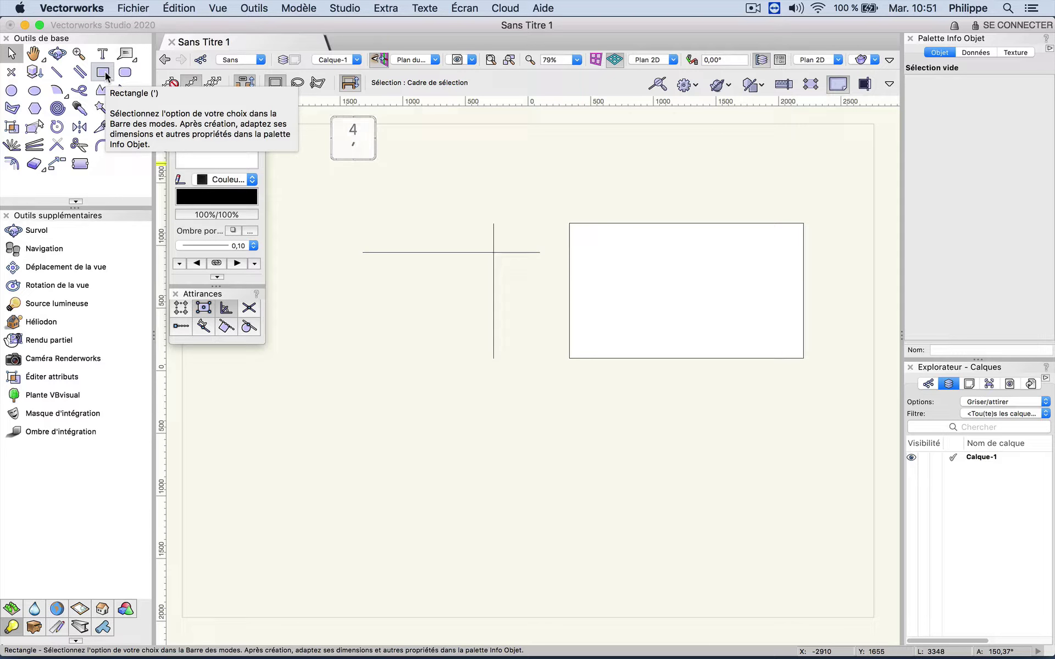
key("parenleft")
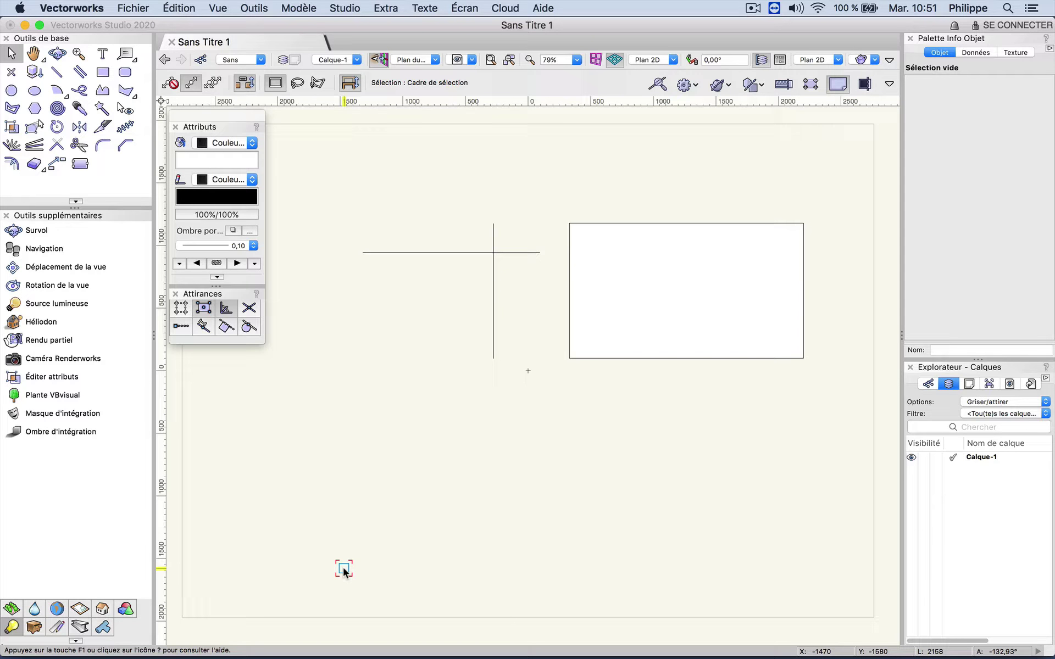
key("shift+alt")
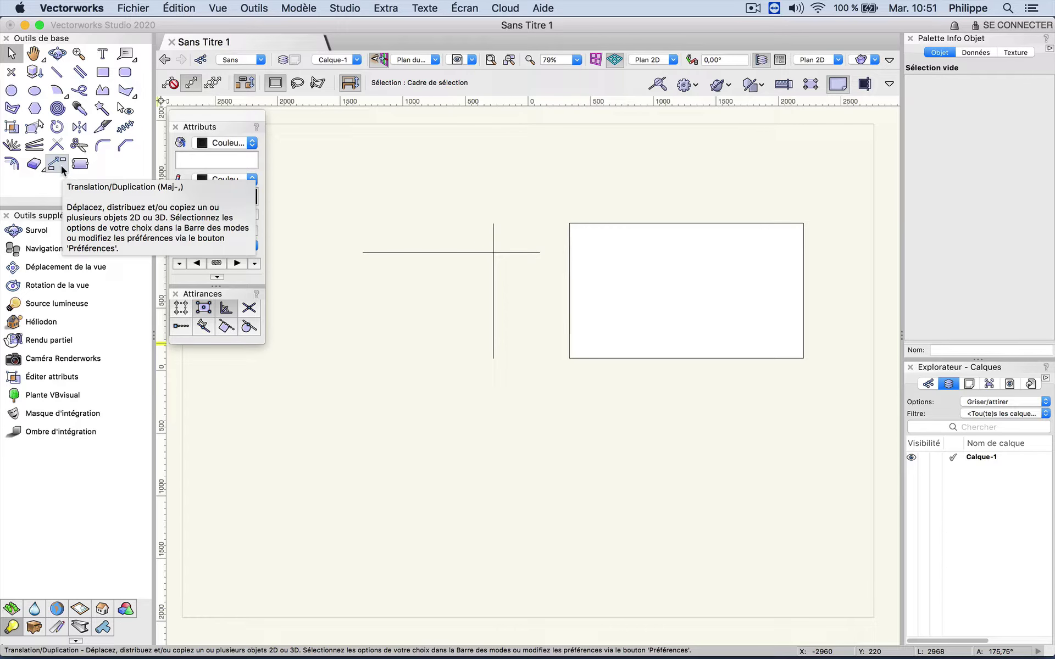
key("shift+comma")
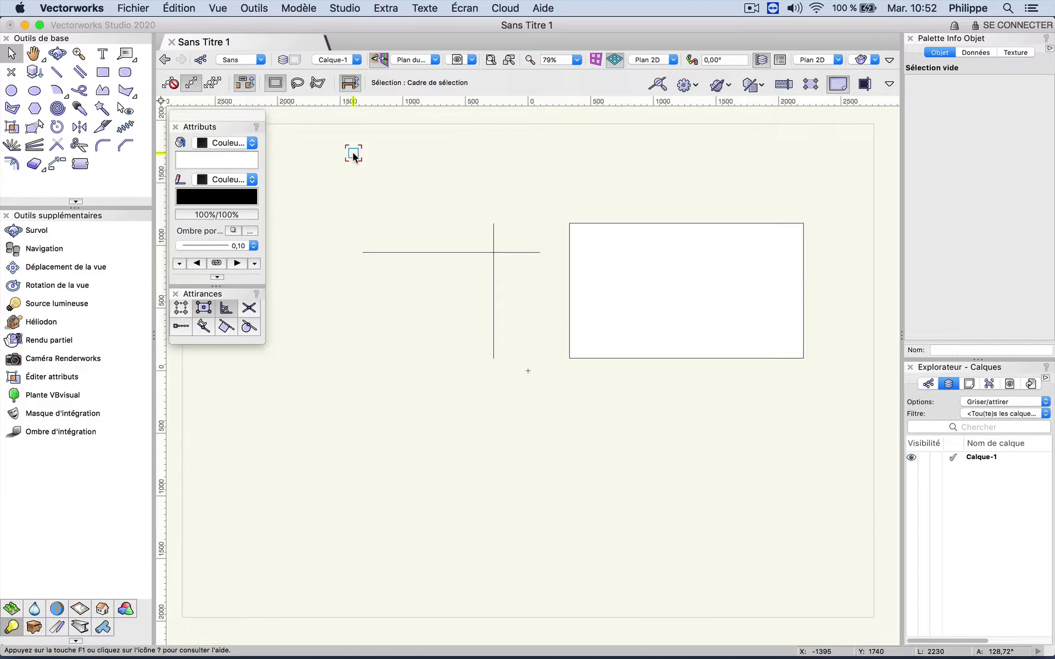
- Look up the Raccourcis page under Aide et ressources supplémentaires in the Vectorworks manual in Safari, and return to the Vectorworks drawing
left_click(539, 9)
left_click(557, 48)
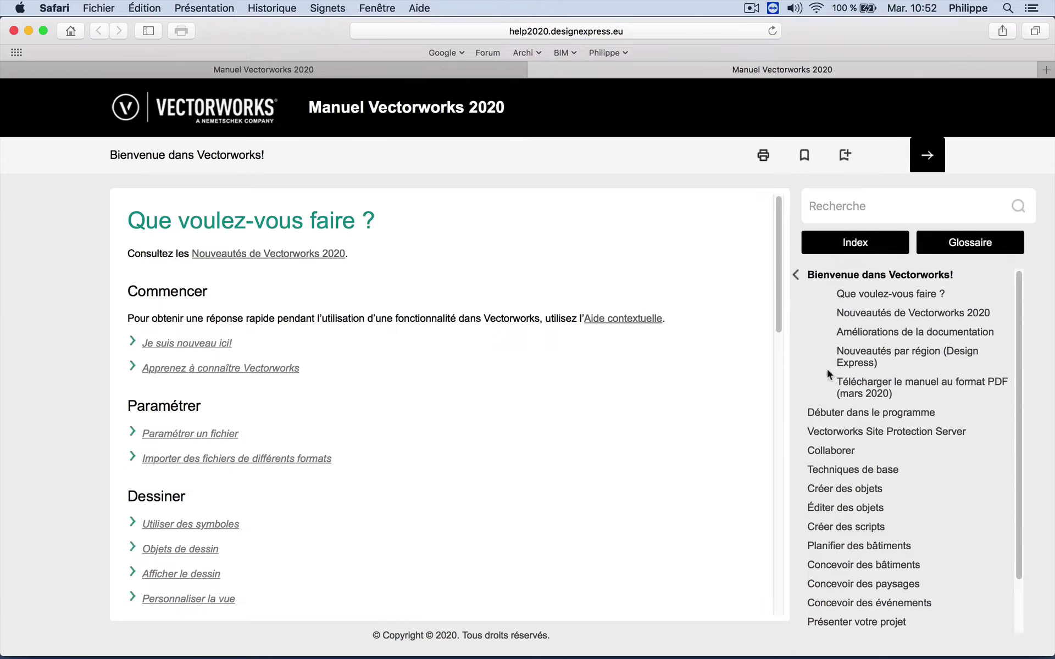
scroll(876, 574, "down", 2)
left_click(875, 617)
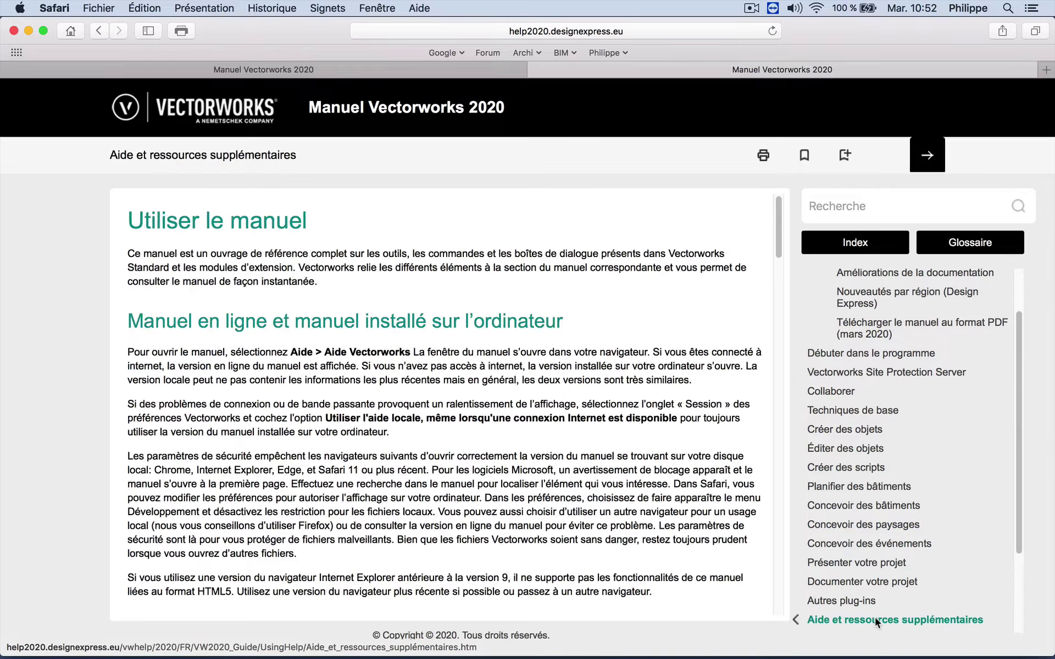
left_click(875, 604)
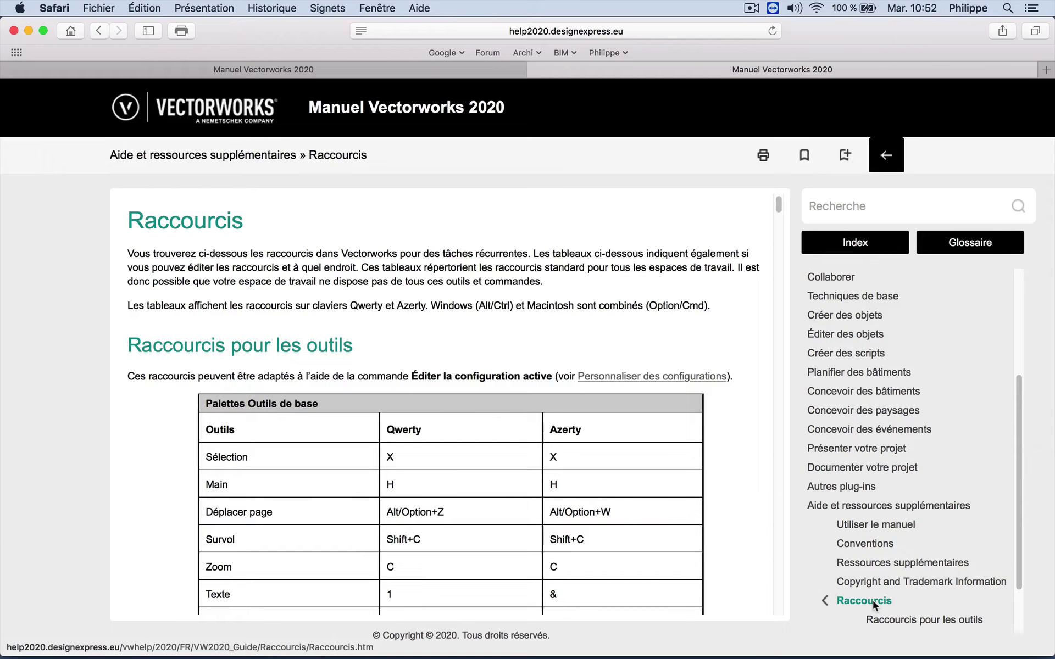
key("super+Tab")
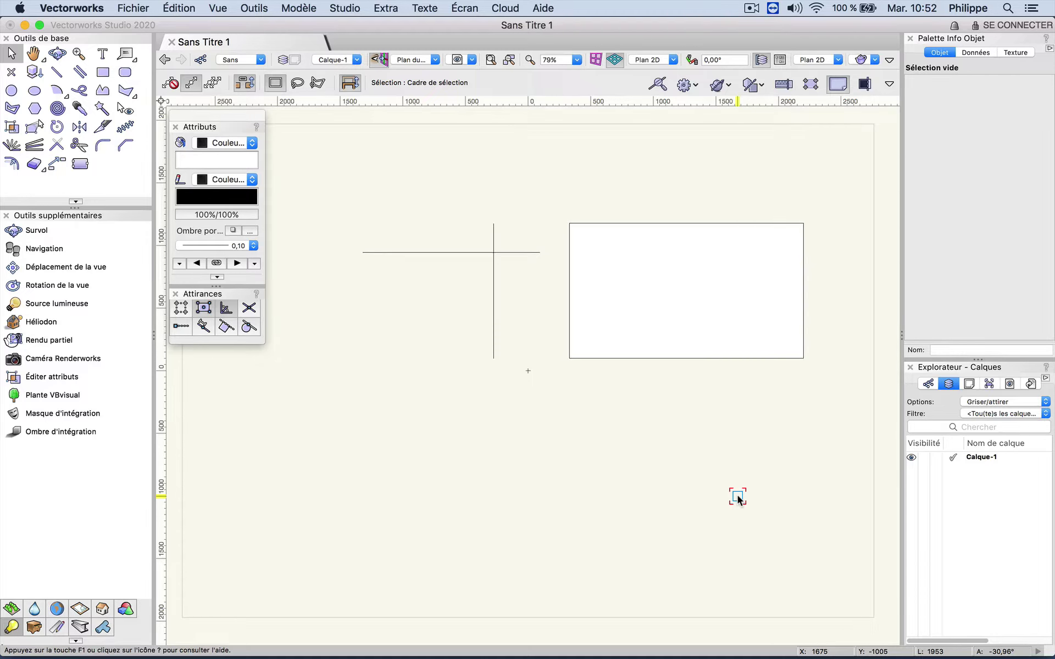
- Switch the Selection tool through its three interactive scaling modes, ending on the second mode
left_click(170, 85)
left_click(196, 86)
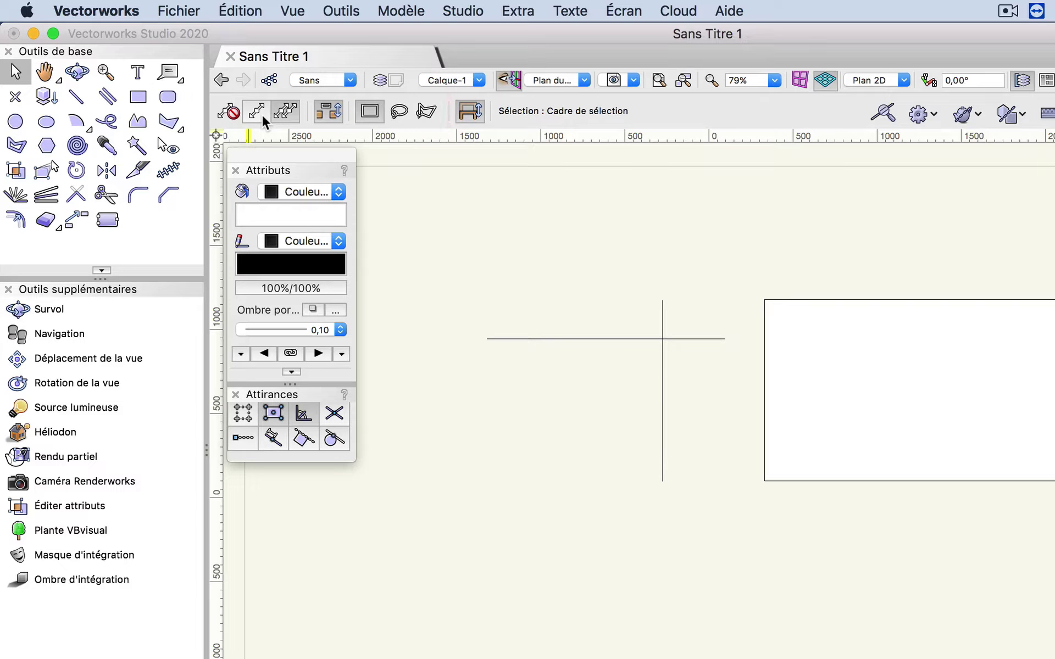
left_click(256, 112)
key("o")
key("o")
key("o")
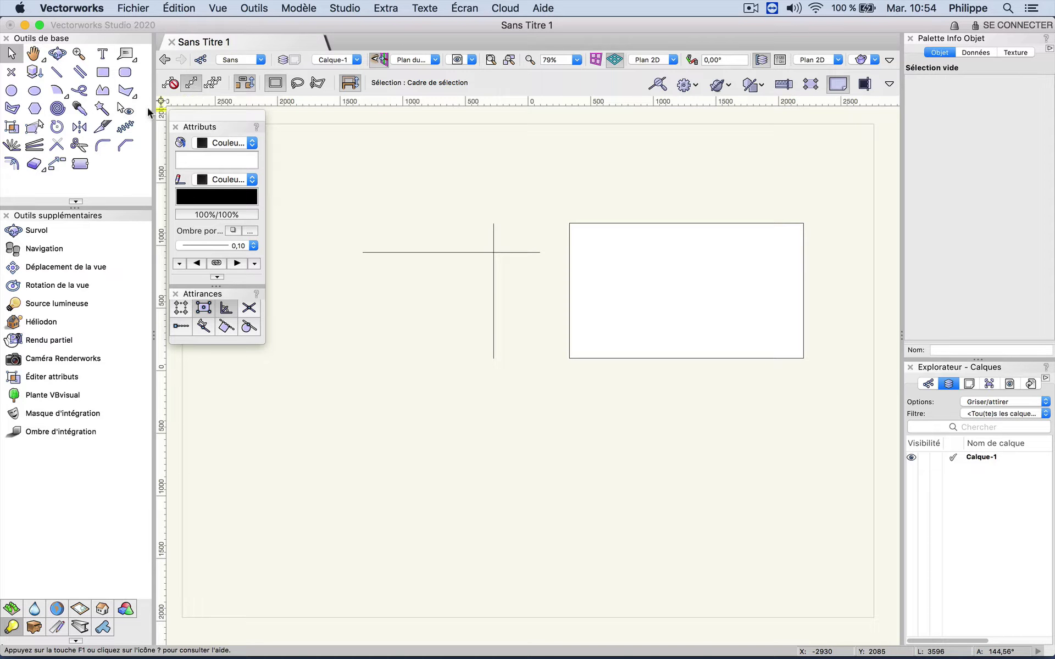
- Place two 2D points above the rectangle, at about X 695, Y 1570 and X 1300, Y 1565
left_click(11, 72)
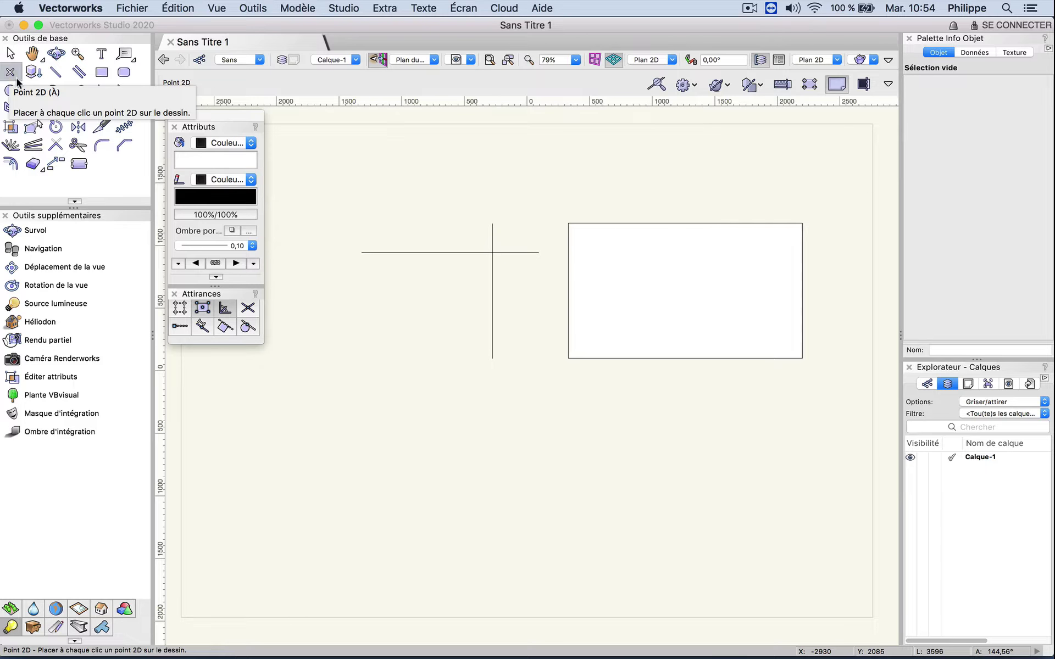
left_click(527, 371)
left_click(614, 174)
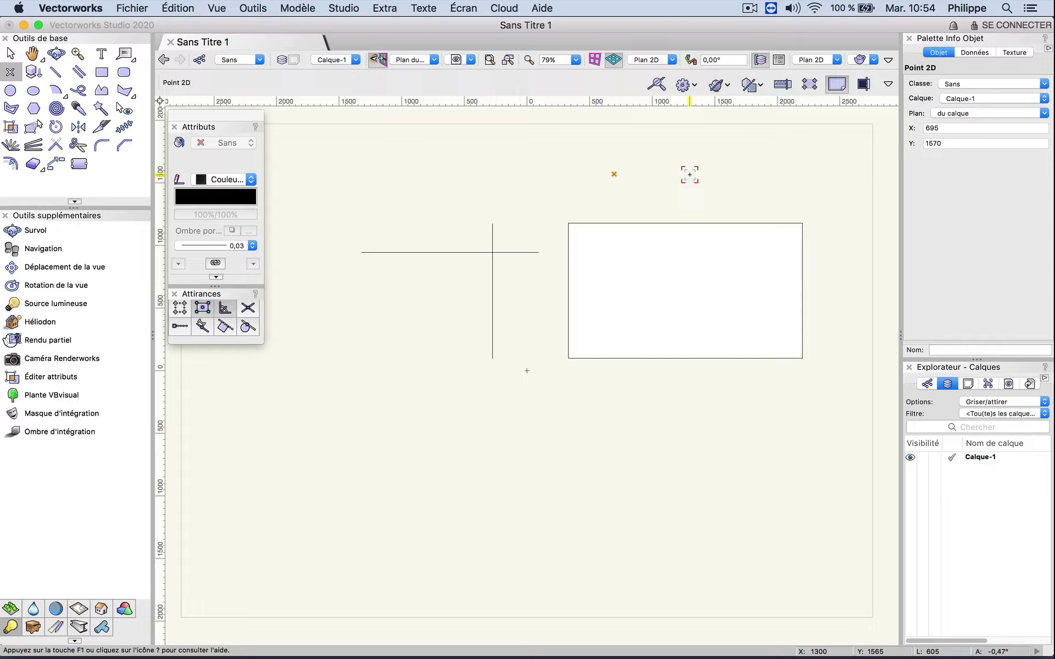
left_click(689, 175)
- Trim away the part of the vertical line below its intersection with the horizontal line
left_click(79, 145)
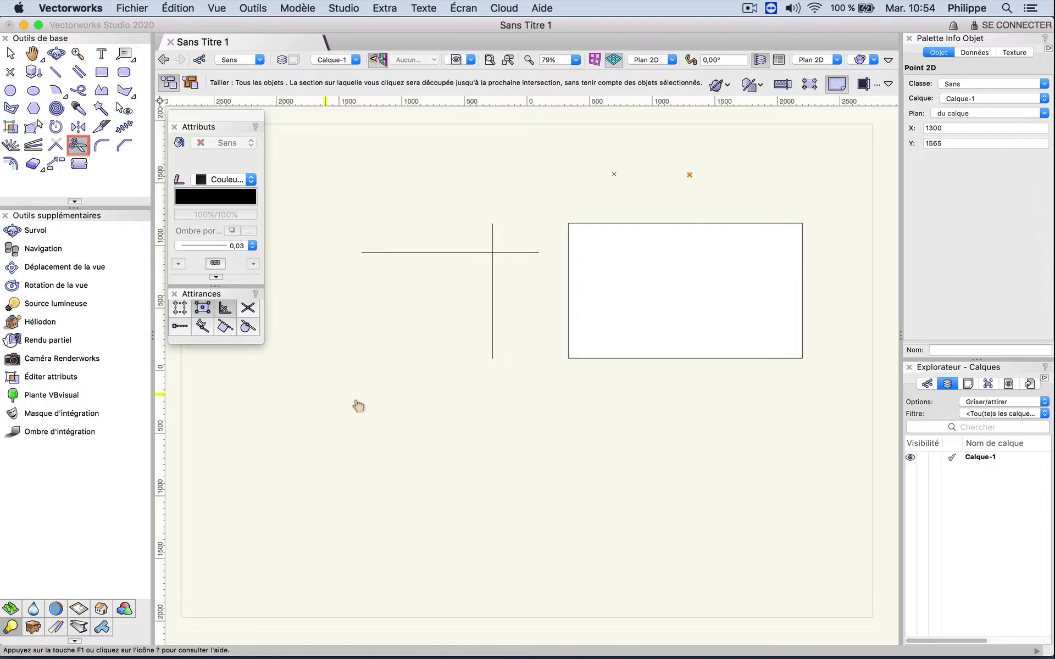
left_click(492, 338)
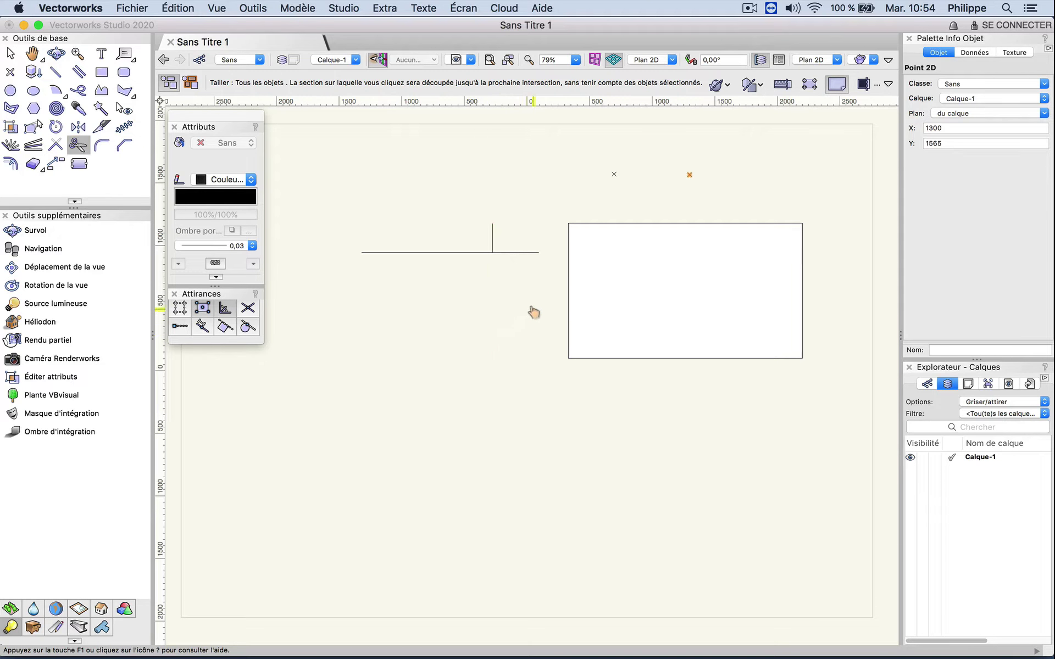
key("x")
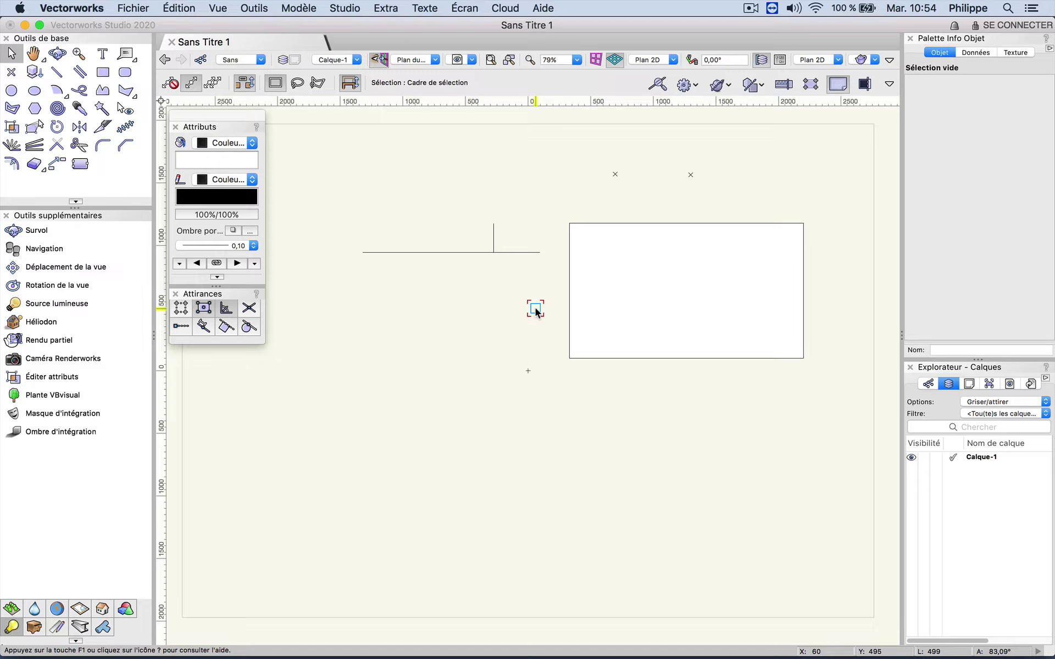
- Draw a horizontal line about 1839 mm long below the rectangle and a wavy freehand polyline about 1890 mm wide beneath it
key("2")
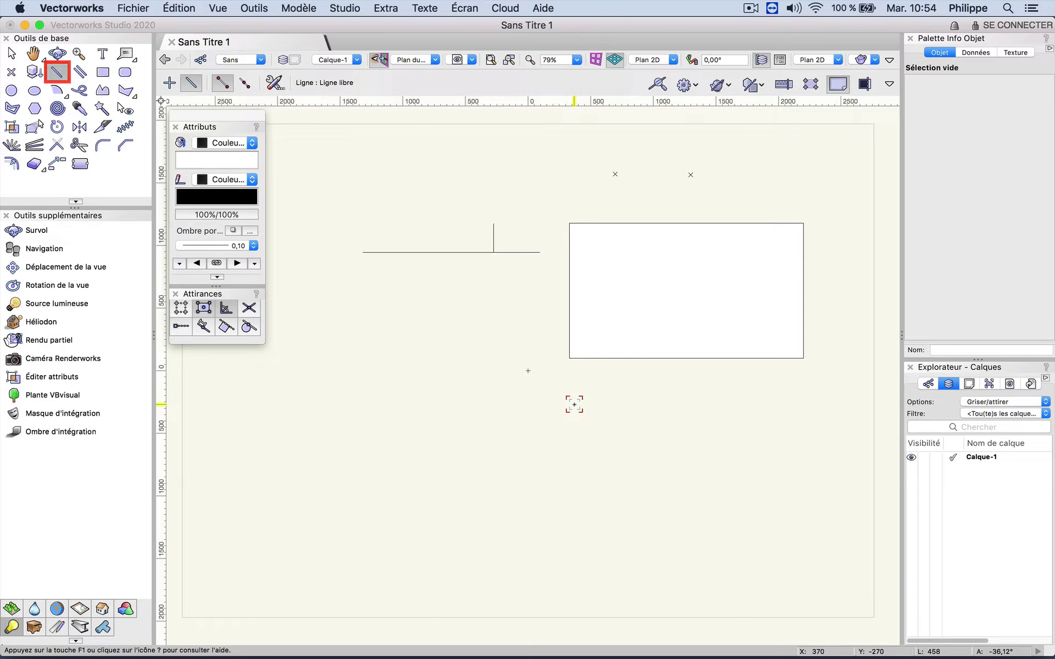
left_click(574, 405)
left_click(804, 405)
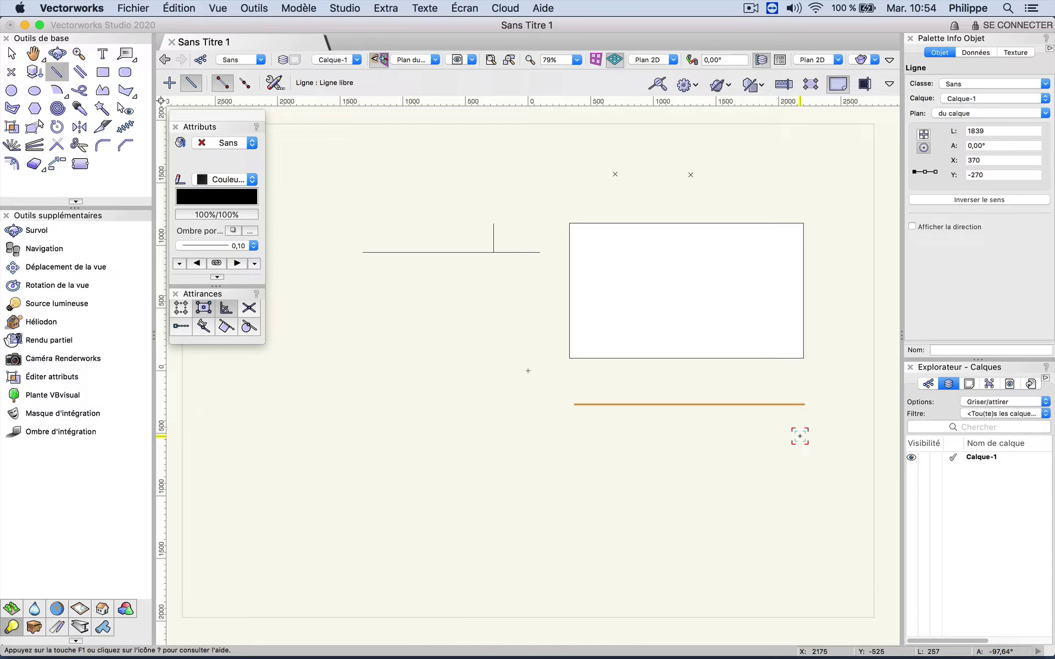
left_click(83, 90)
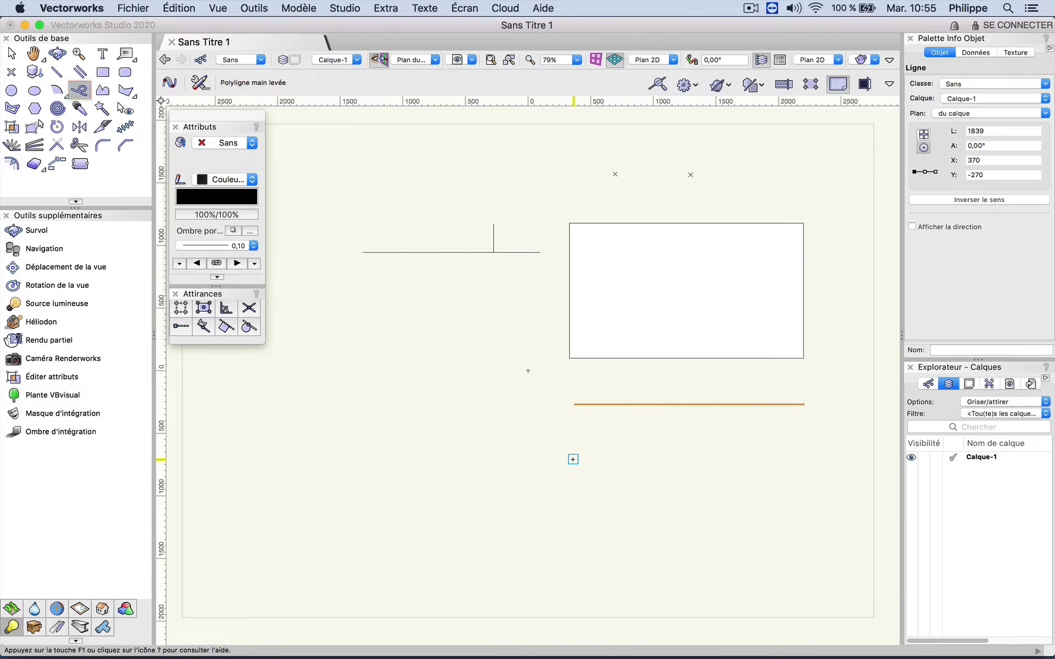
mouse_move(573, 460)
left_mouse_down()
mouse_move(628, 470)
mouse_move(658, 449)
mouse_move(704, 464)
mouse_move(730, 450)
mouse_move(740, 462)
mouse_move(768, 441)
mouse_move(810, 464)
left_mouse_up()
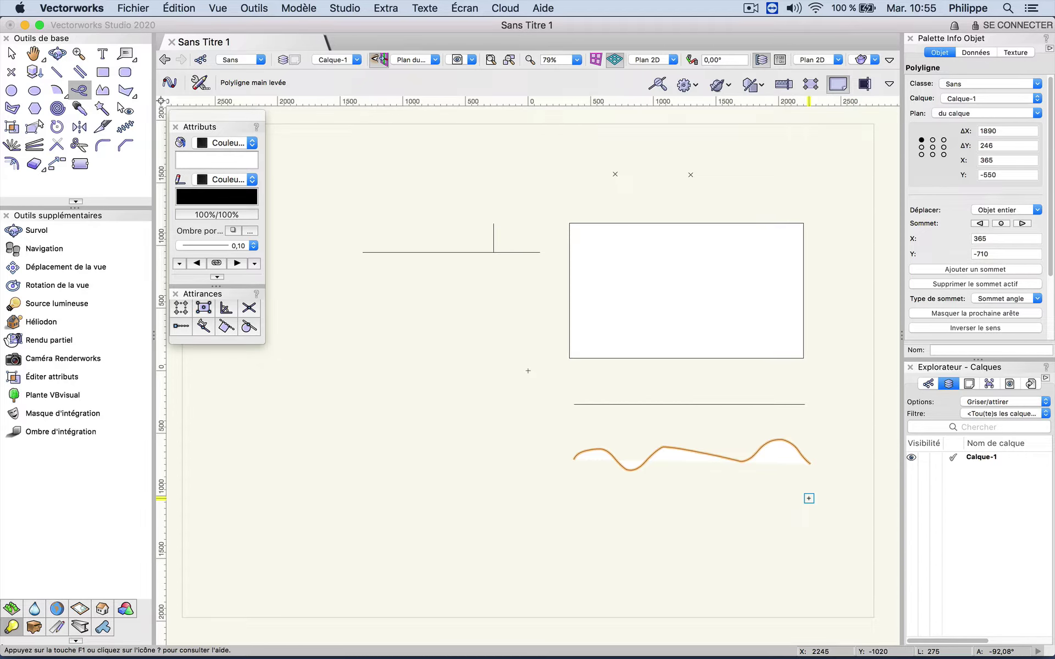
- Draw a diagonal-defined rectangle about 1304 by 753 mm below the T-shaped lines
key("4")
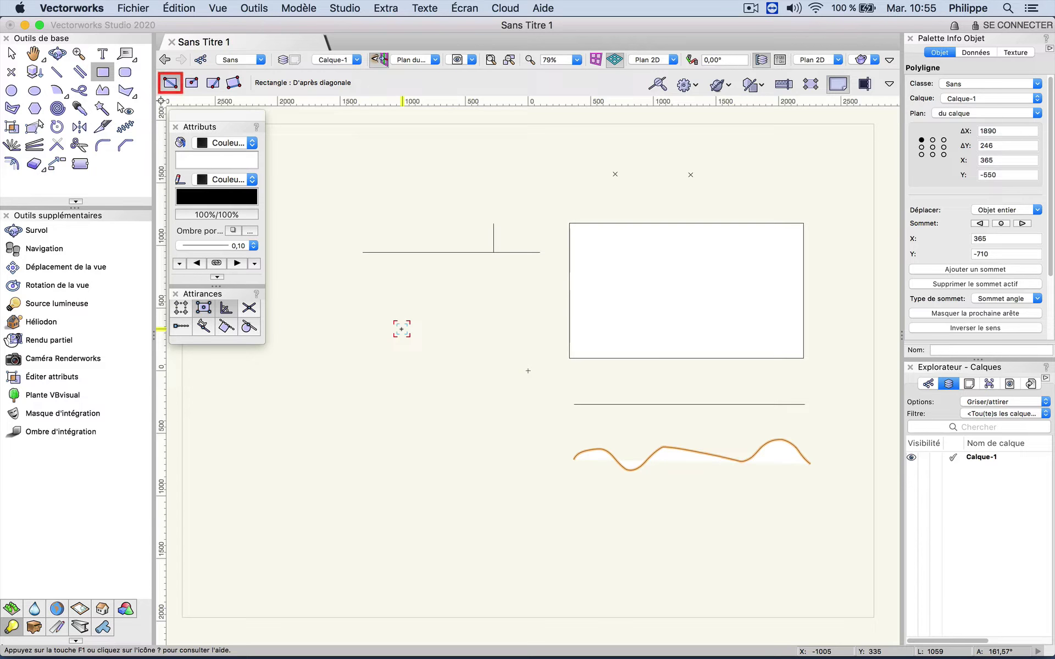
left_click(360, 311)
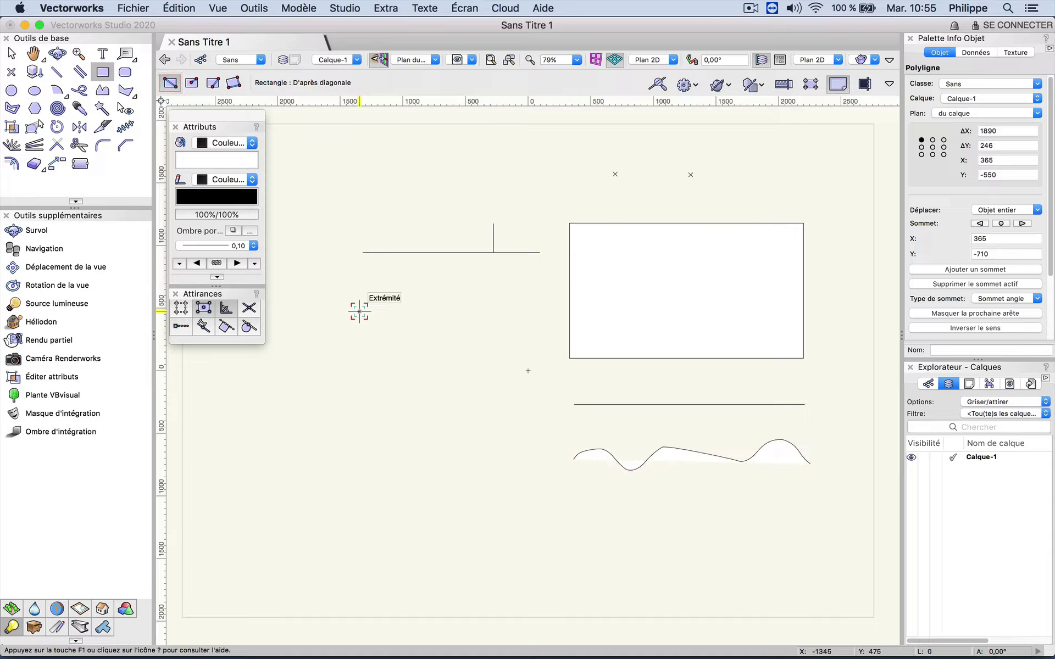
left_click(359, 312)
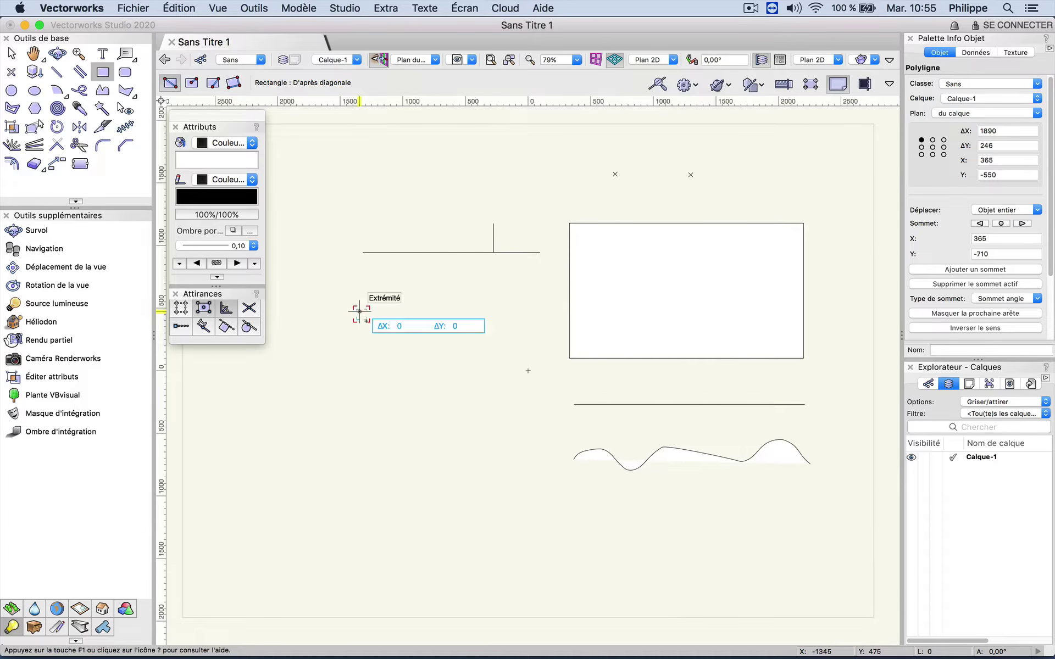
left_click(522, 405)
- Draw an inclined rectangle about 455 mm high below the smaller rectangle, using the rotated rectangle mode
key("u")
key("u")
key("u")
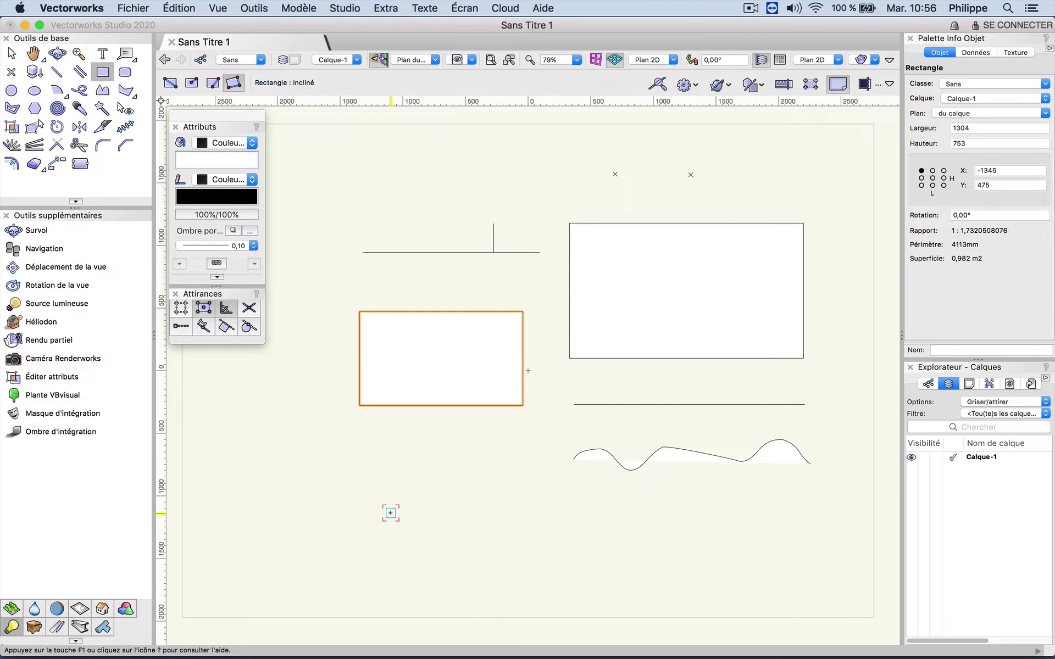
left_click(391, 514)
left_click(494, 490)
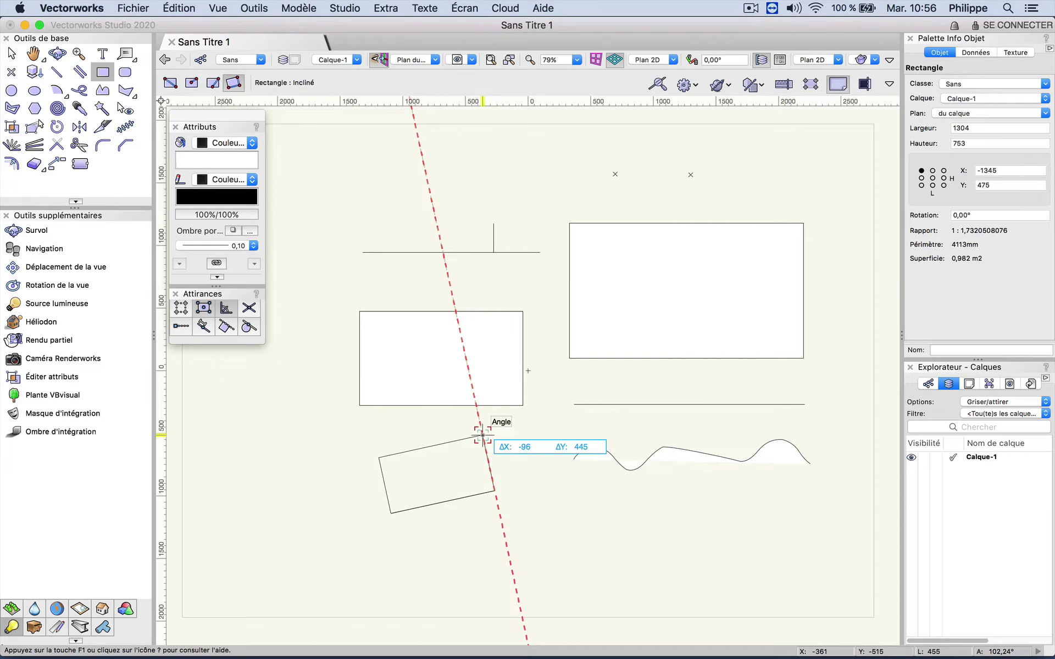
left_click(483, 435)
- Delete all objects in the drawing
key("super+a")
key("BackSpace")
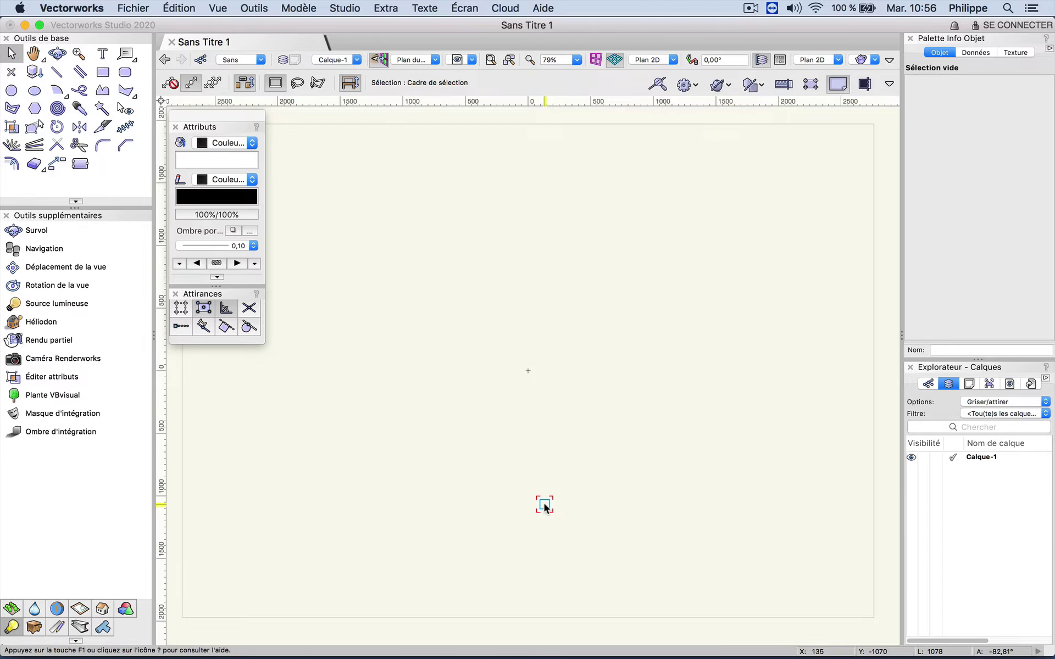
- Draw an open zigzag polyline with corner vertices, about 3278 by 1225 mm, across the upper half of the page
key("p")
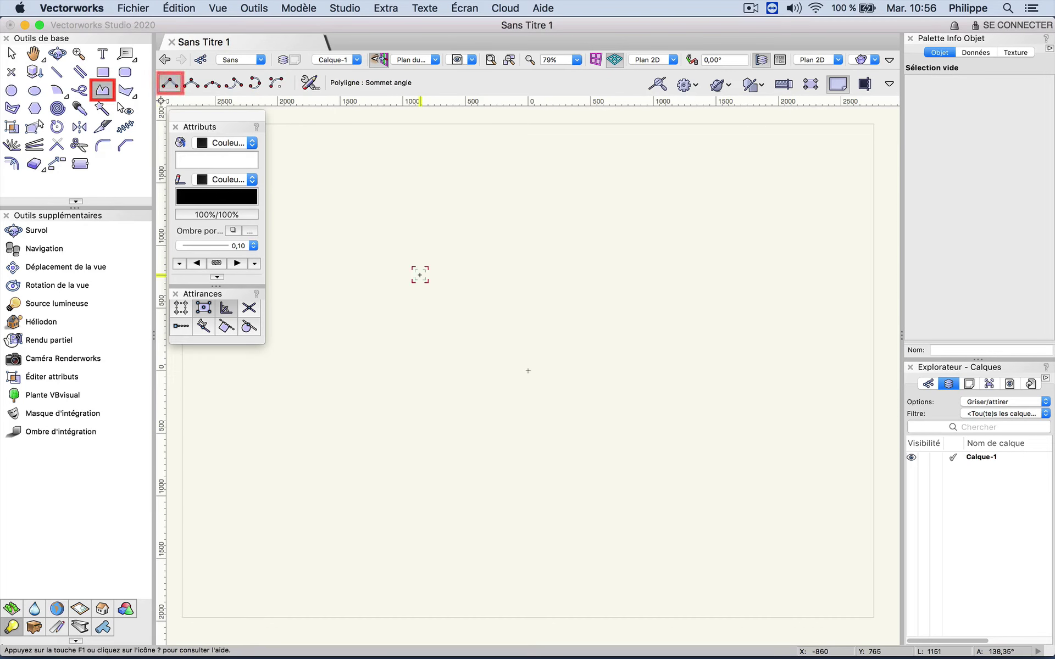
left_click(354, 284)
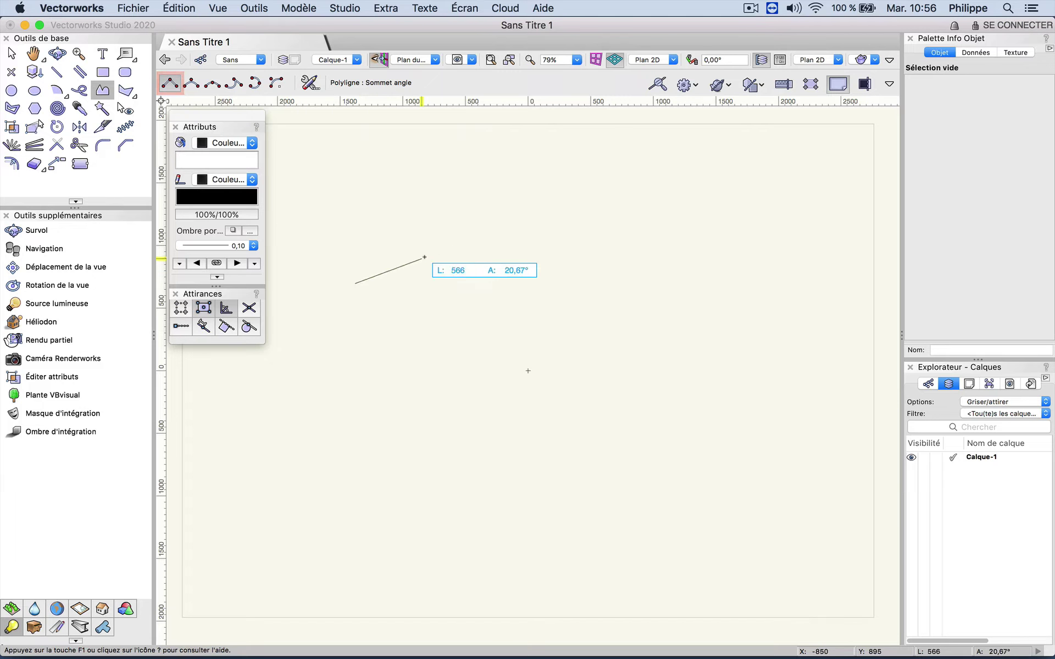
left_click(455, 242)
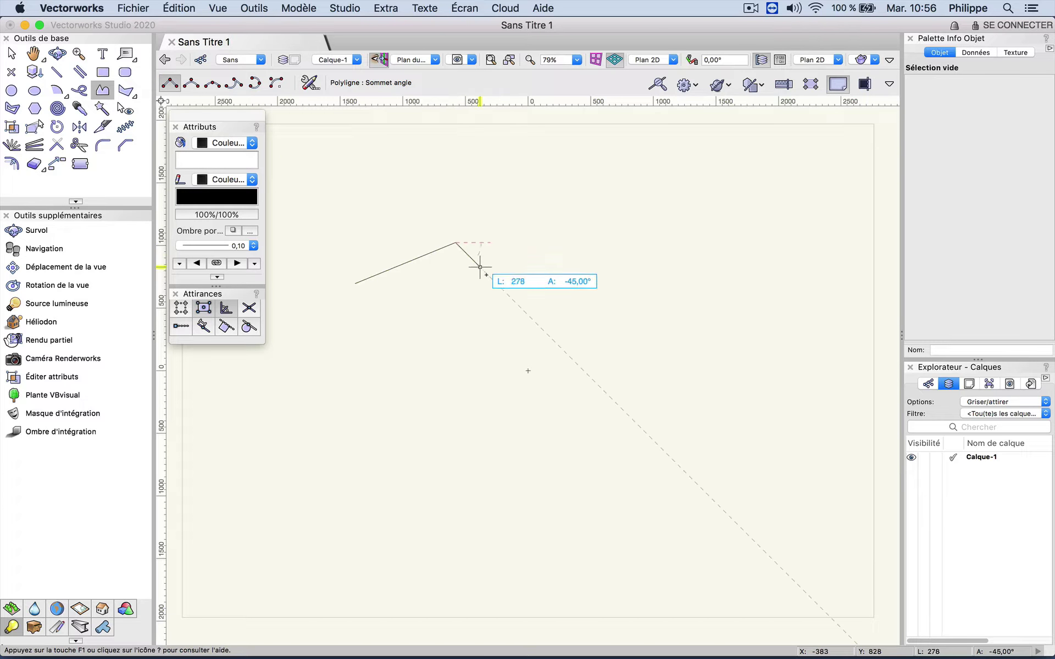
left_click(500, 287)
left_click(581, 240)
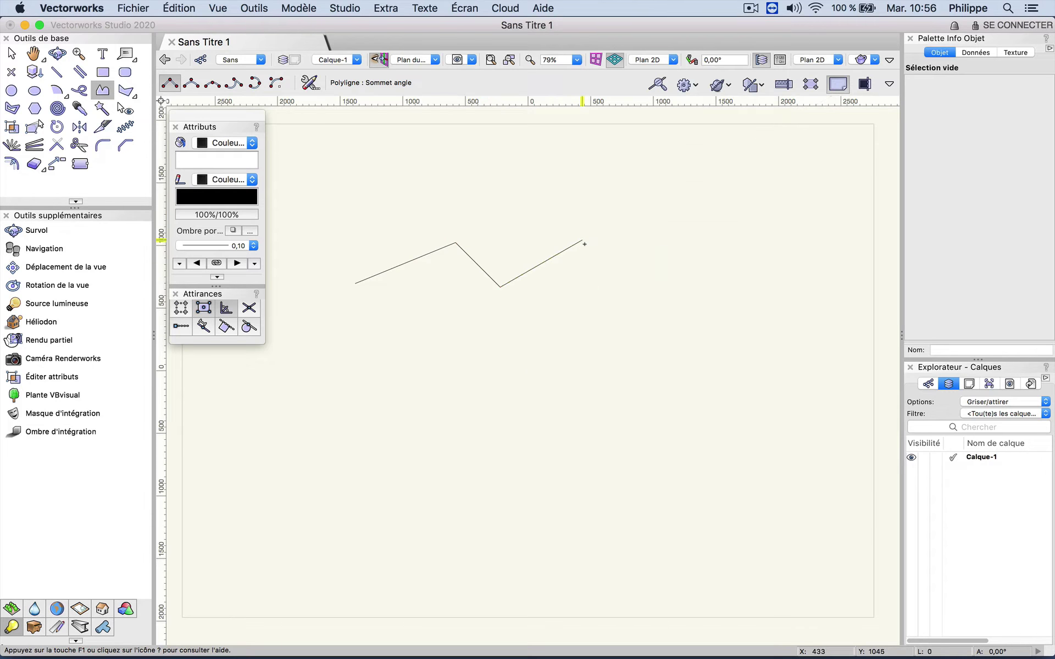
left_click(633, 291)
left_click(710, 248)
left_click(766, 302)
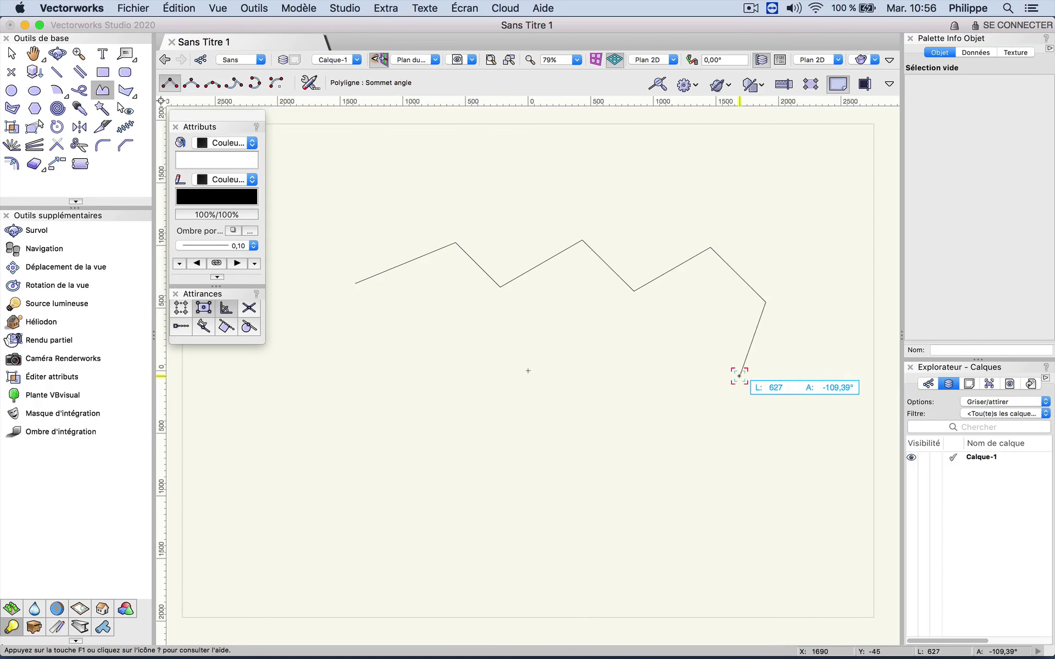
left_click(741, 377)
double_click(664, 392)
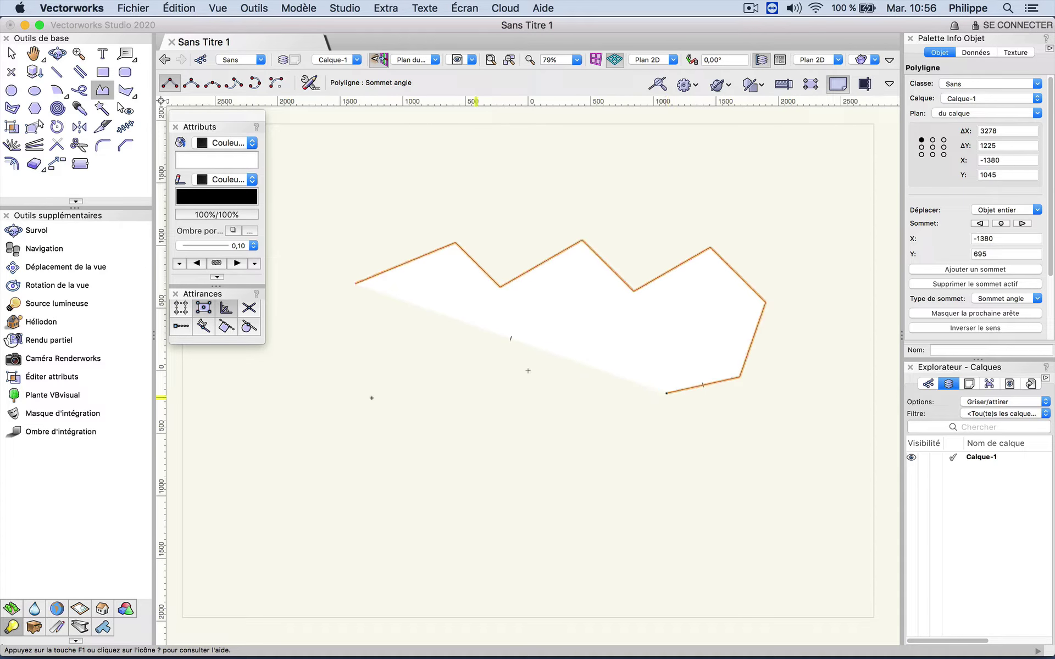
- Draw a closed six-sided polyline about 2324 by 990 mm below the zigzag, ending on its starting point
left_click(288, 418)
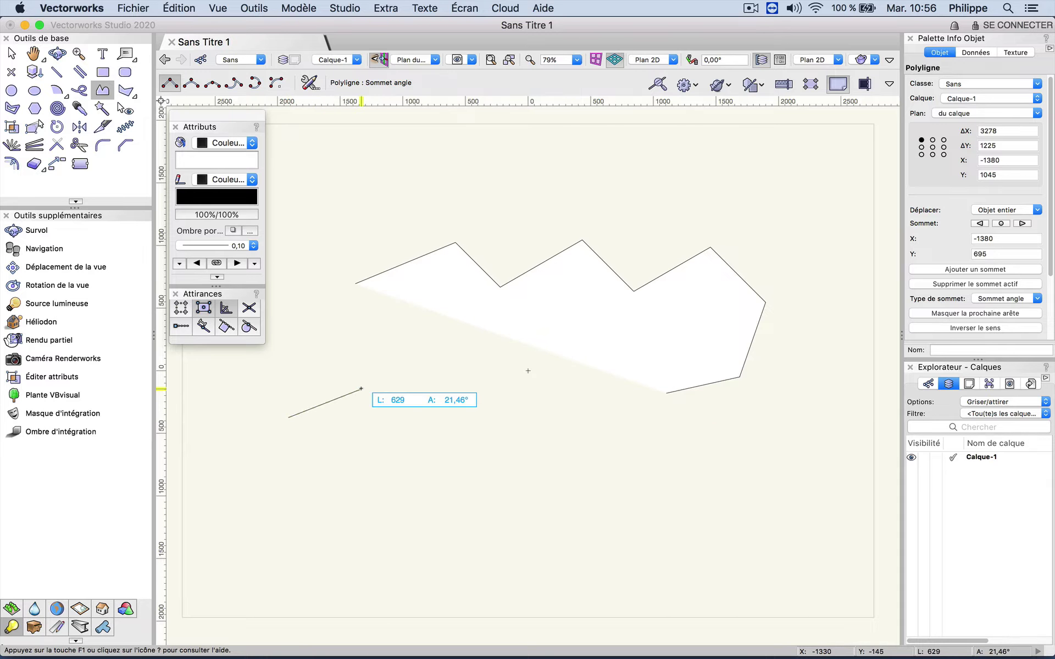
left_click(361, 389)
left_click(427, 427)
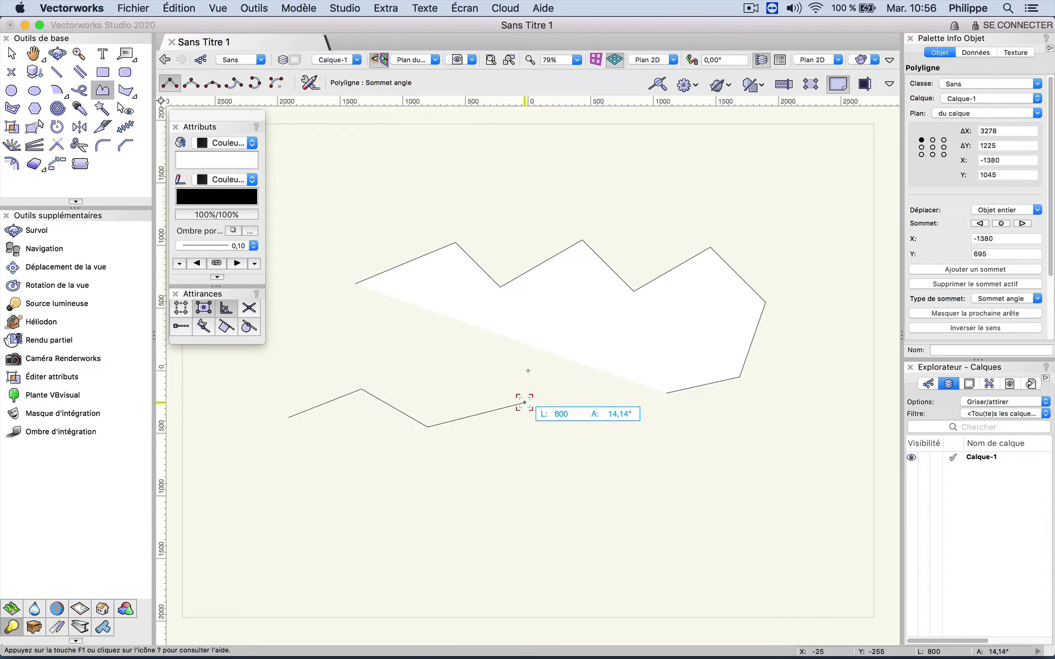
left_click(525, 403)
left_click(577, 456)
left_click(422, 512)
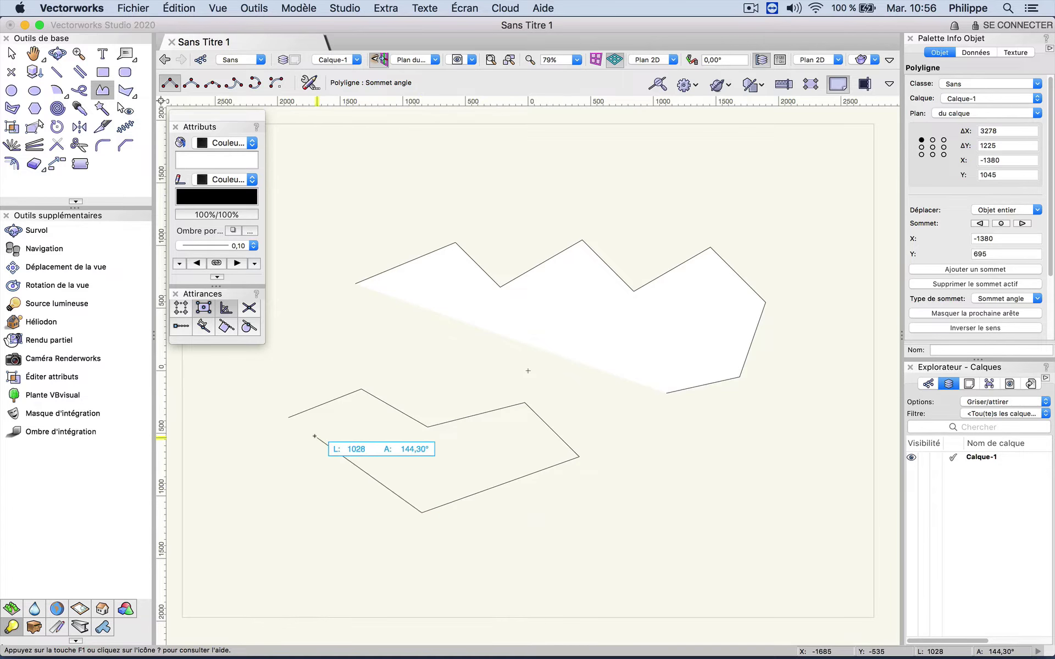
left_click(291, 420)
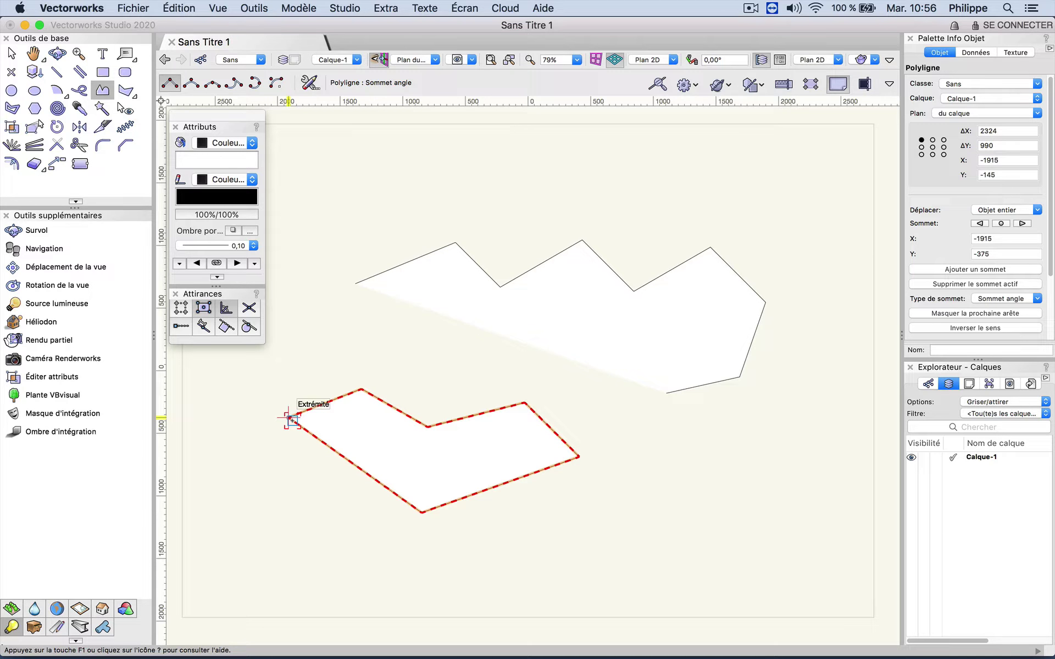
left_click(598, 503)
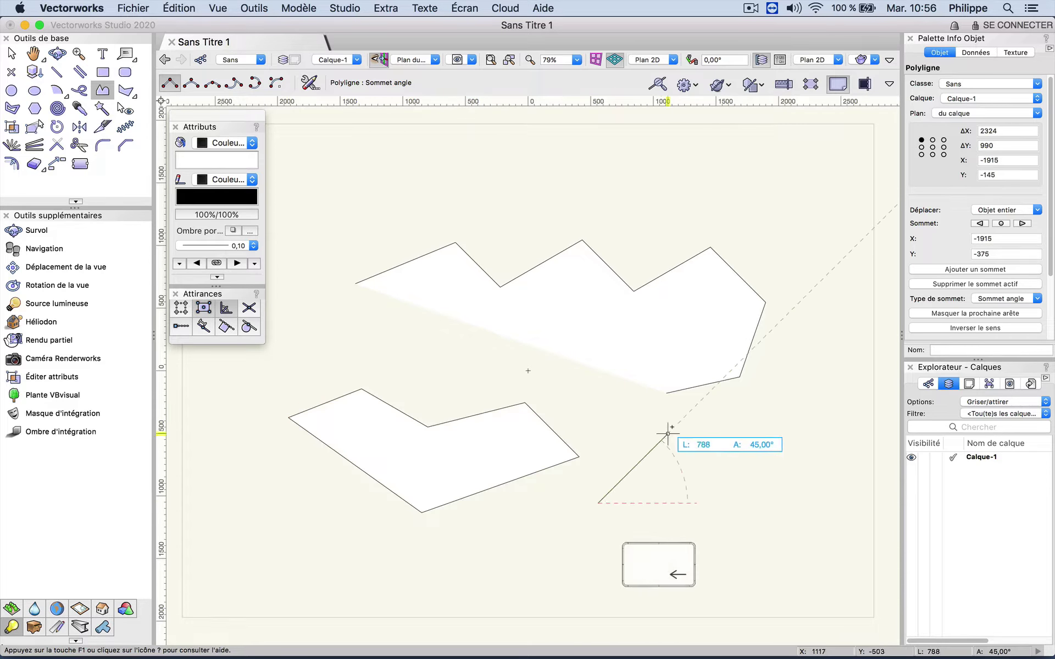
left_click(679, 422)
left_click(739, 481)
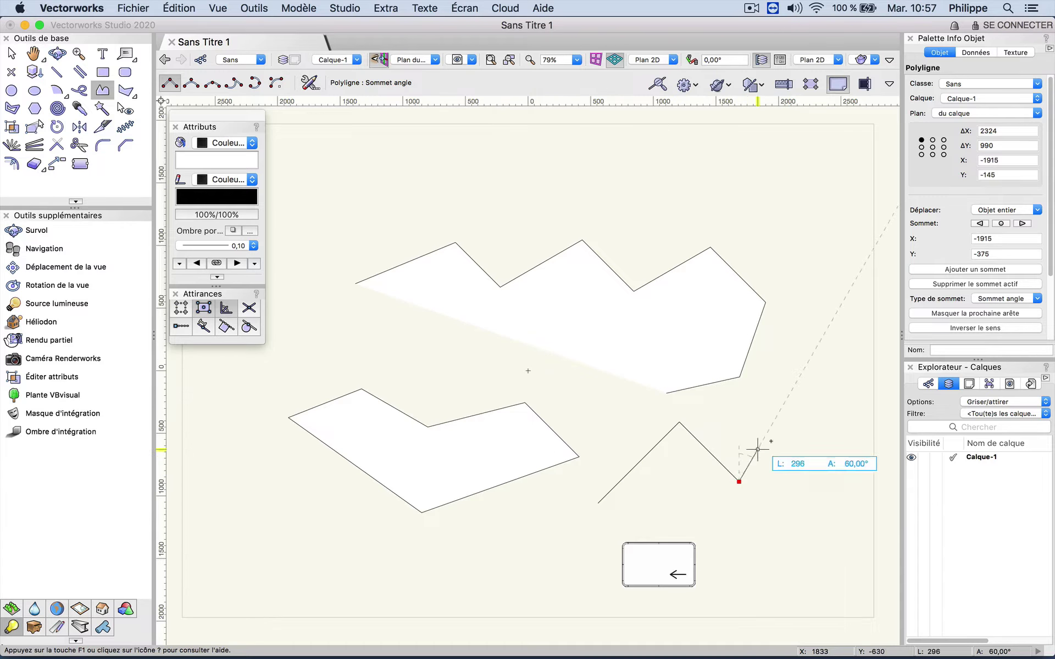
left_click(789, 432)
left_click(821, 486)
left_click(788, 541)
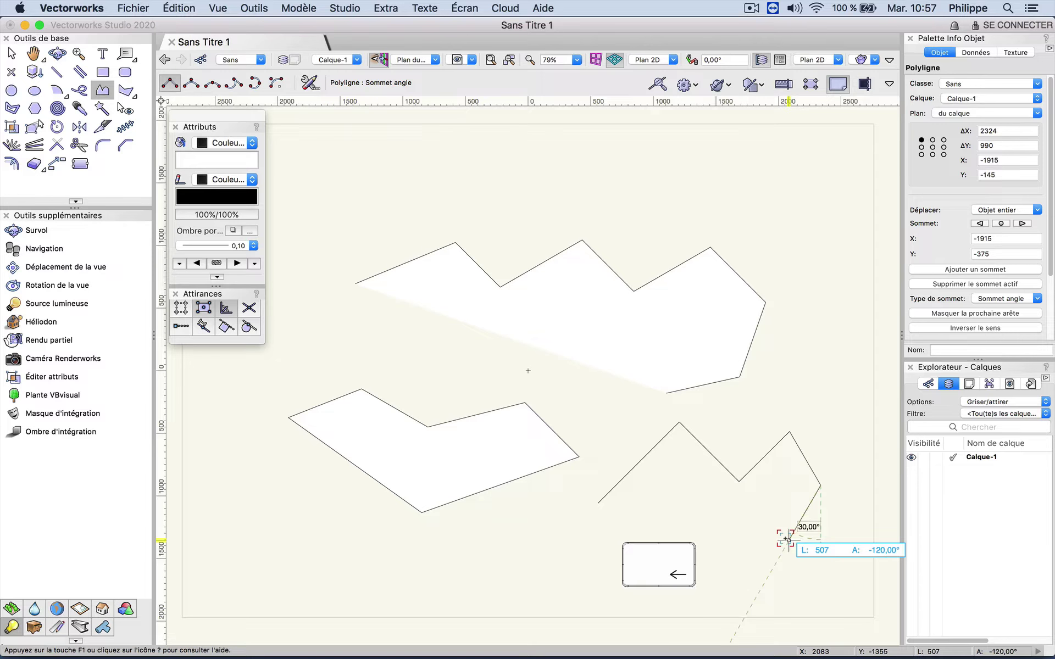
key("BackSpace")
key("BackSpace")
key("BackSpace")
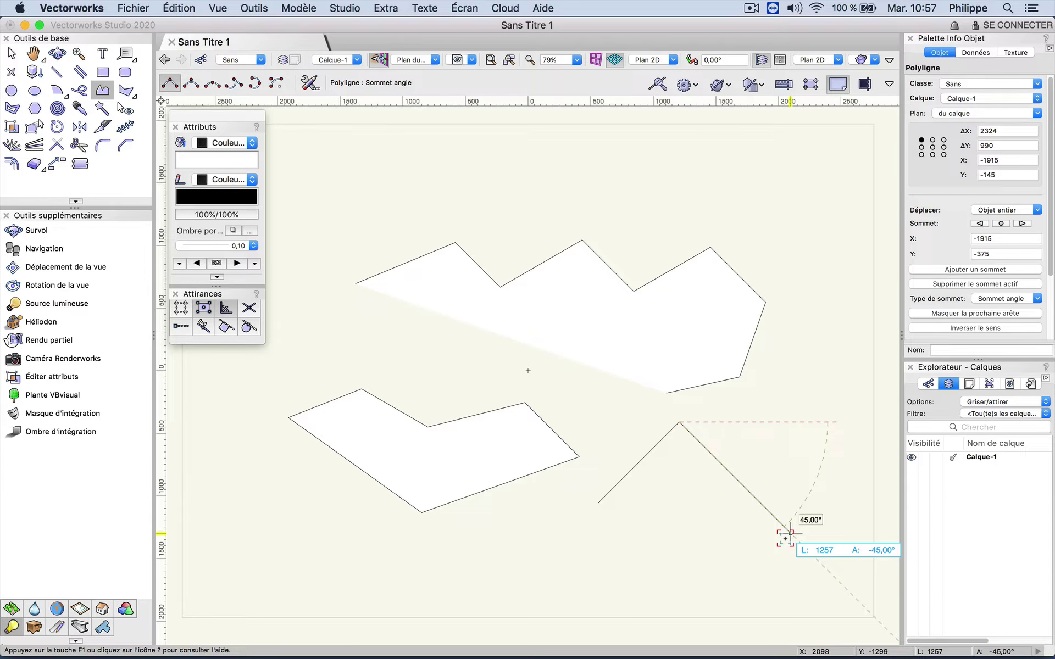
key("Escape")
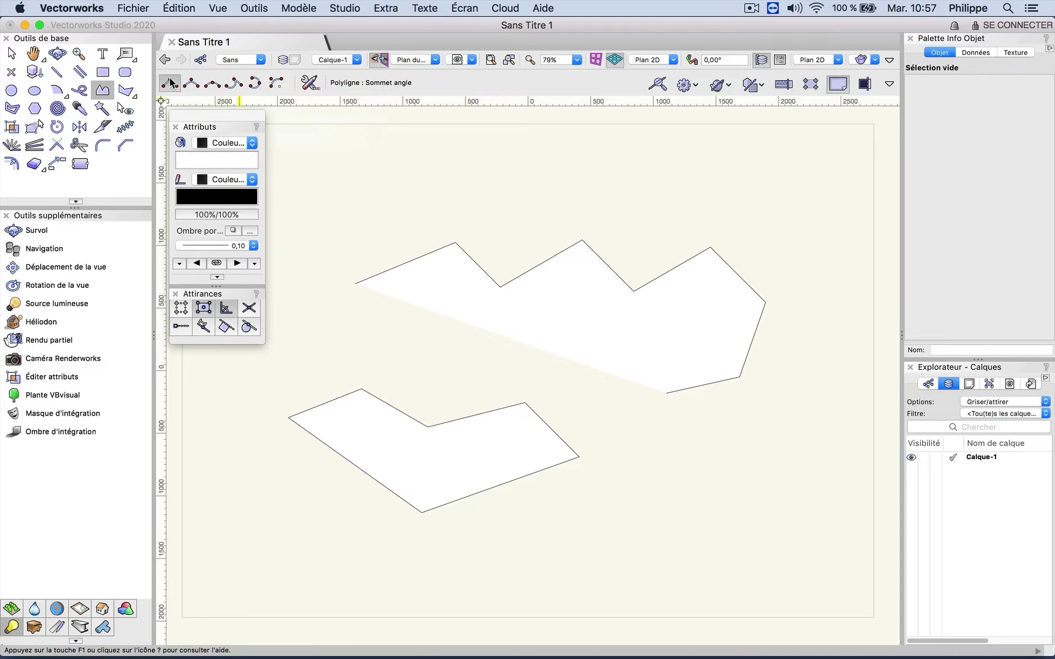
- Undo the creation of both polylines
key("super+z")
key("super+z")
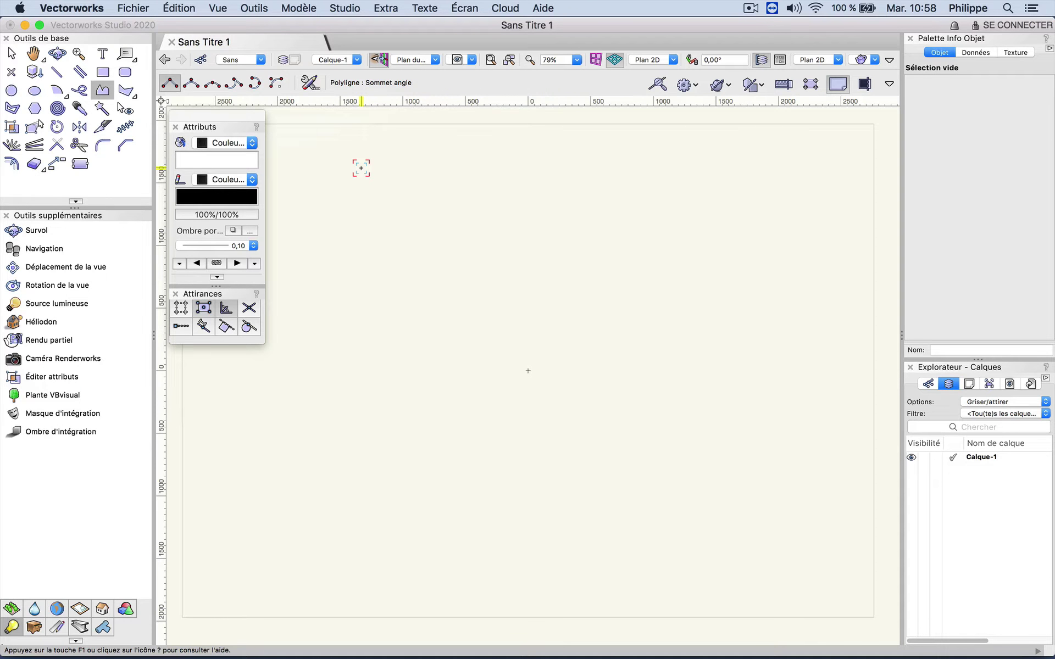
- Start a diagonal-defined rectangle around the page centre and set its ΔX to 2500 mm
key("4")
left_click(417, 400)
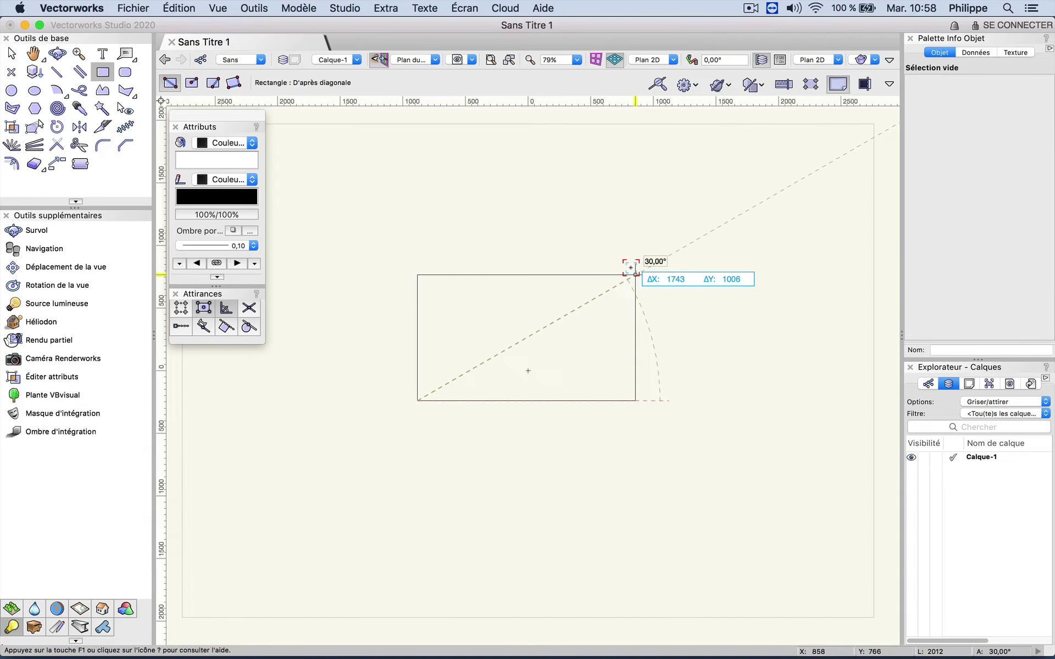
key("Tab")
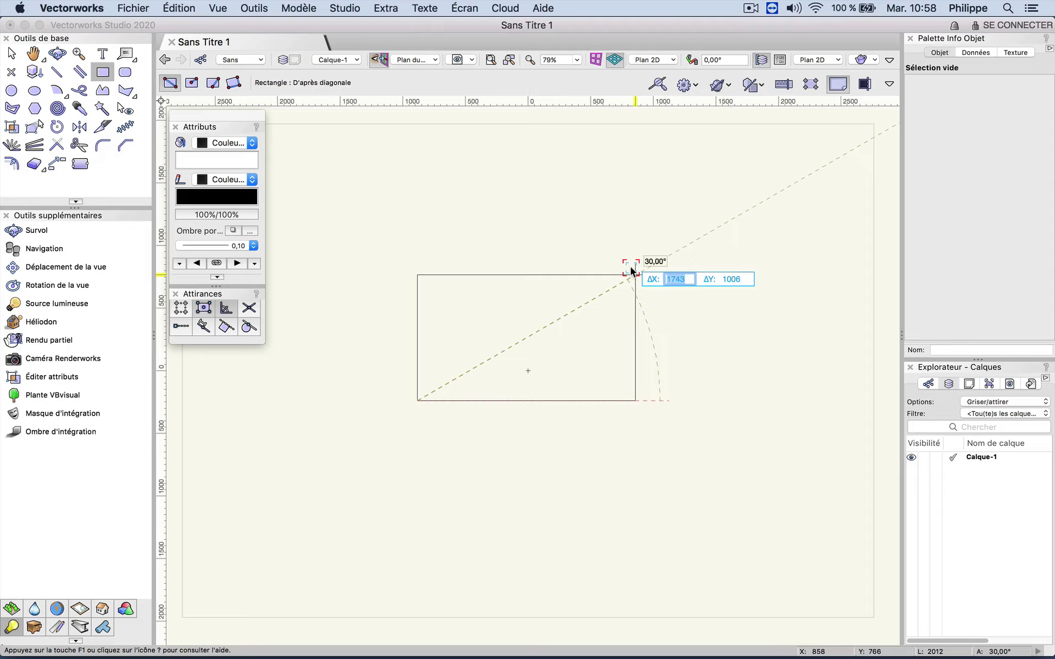
type("2500")
key("Tab")
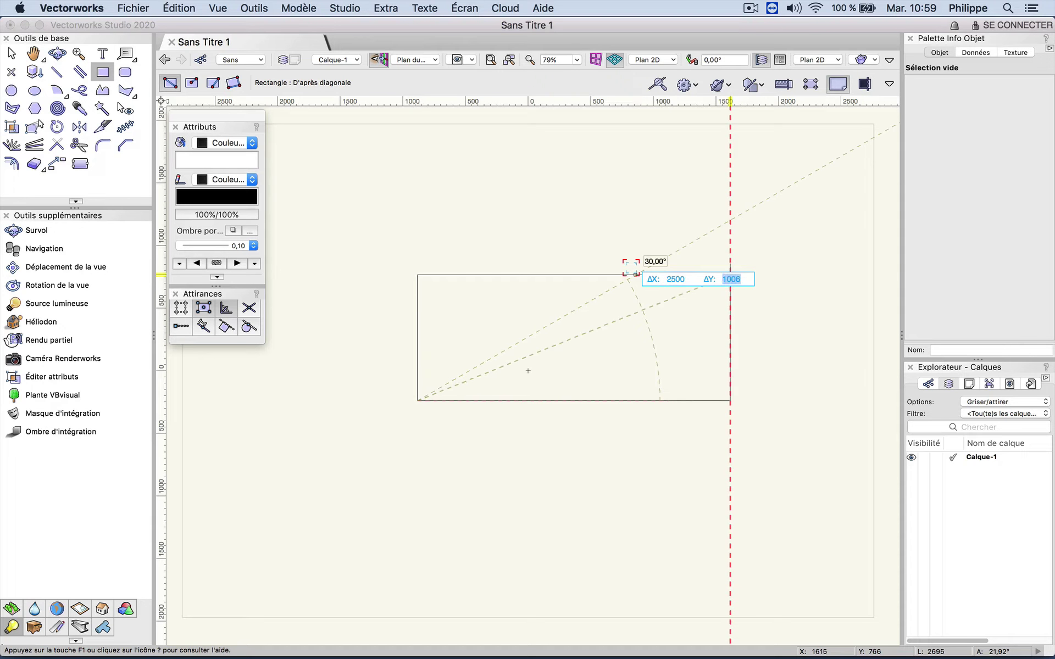
- Cycle through all the floating coordinate values, set the rectangle's ΔX to 3000 mm and complete it about 1006 mm high
key("Tab")
key("Tab")
key("Tab")
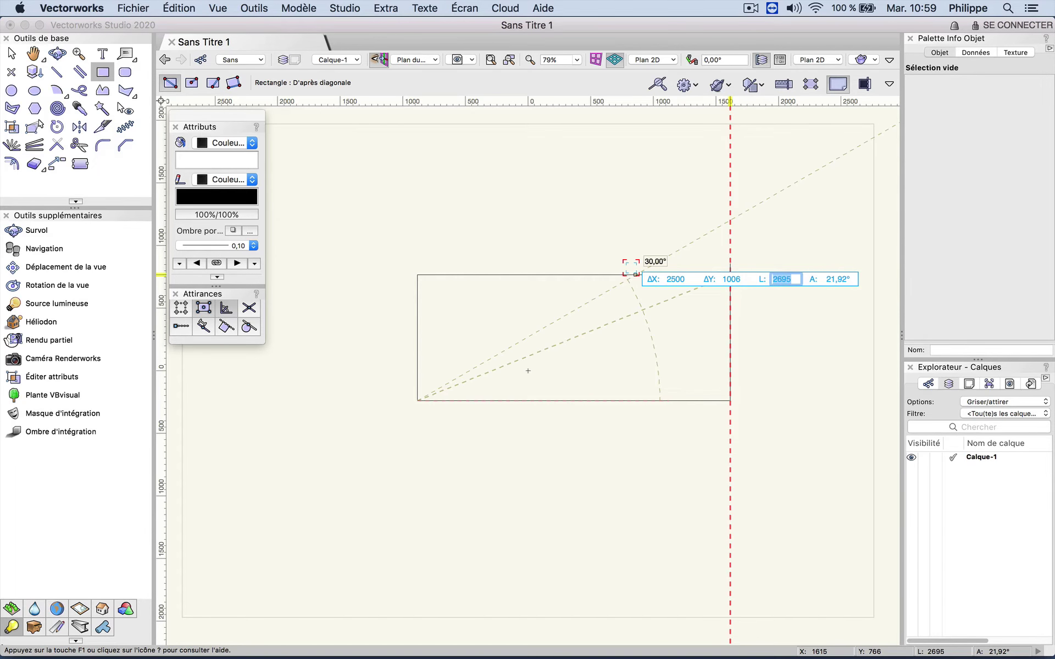
key("Tab")
key("Tab")
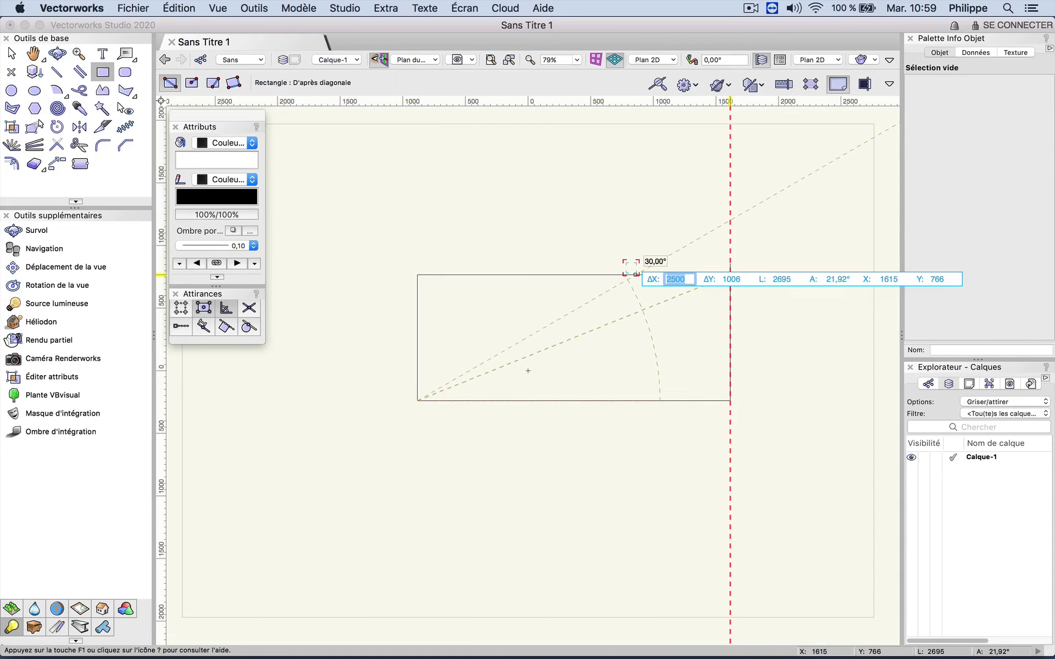
type("3000")
key("Tab")
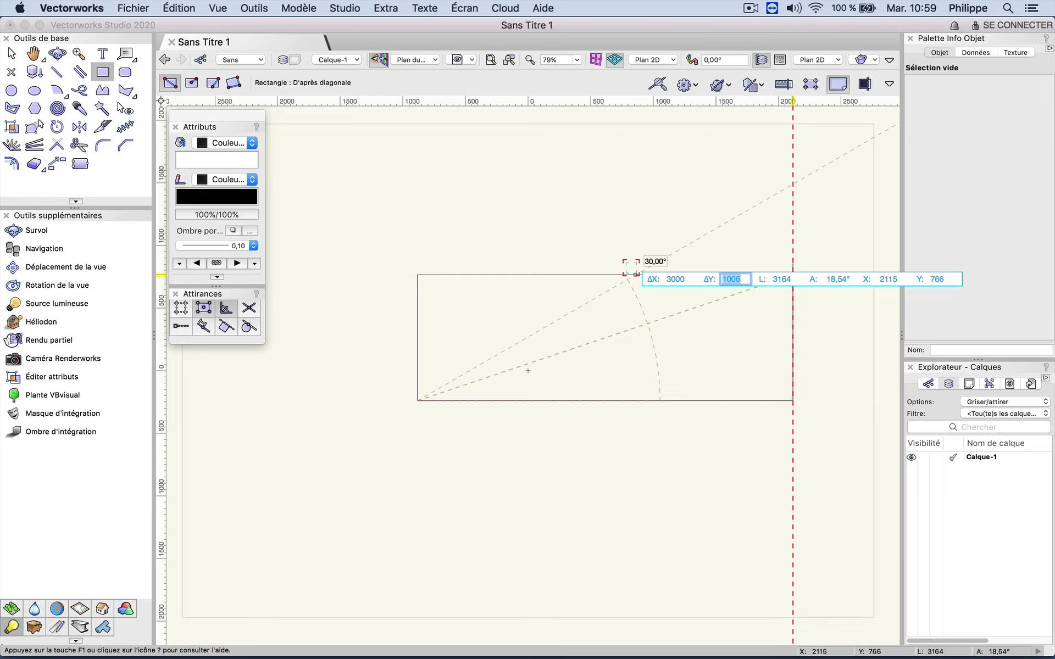
key("Return")
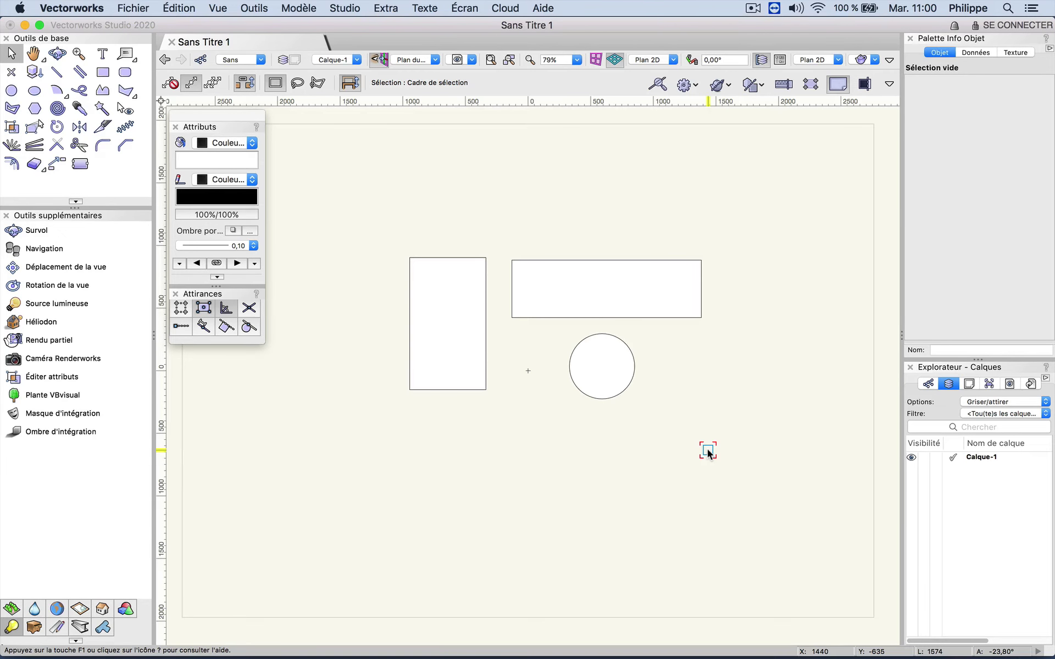
left_click(183, 9)
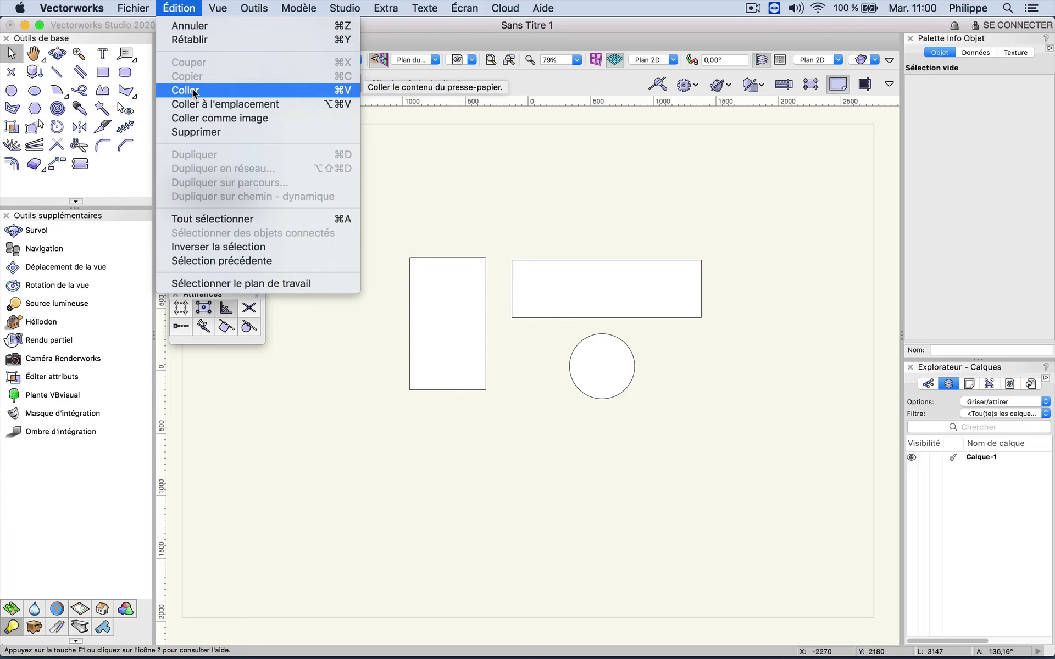
left_click(292, 428)
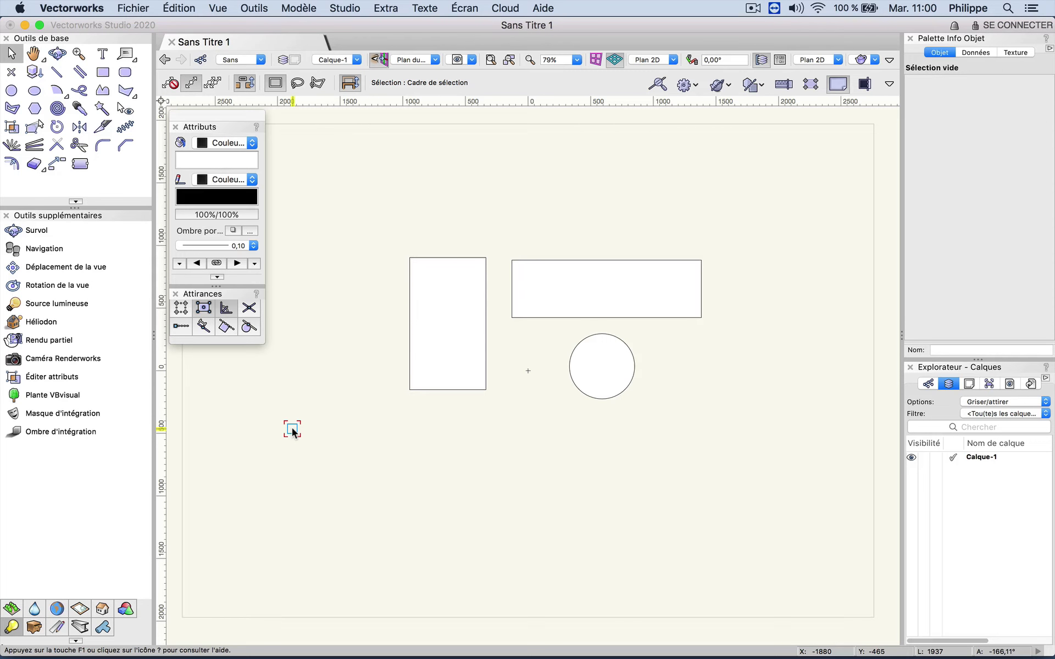
- Delete the two rectangles and the circle together
left_click_drag(375, 222, 739, 439)
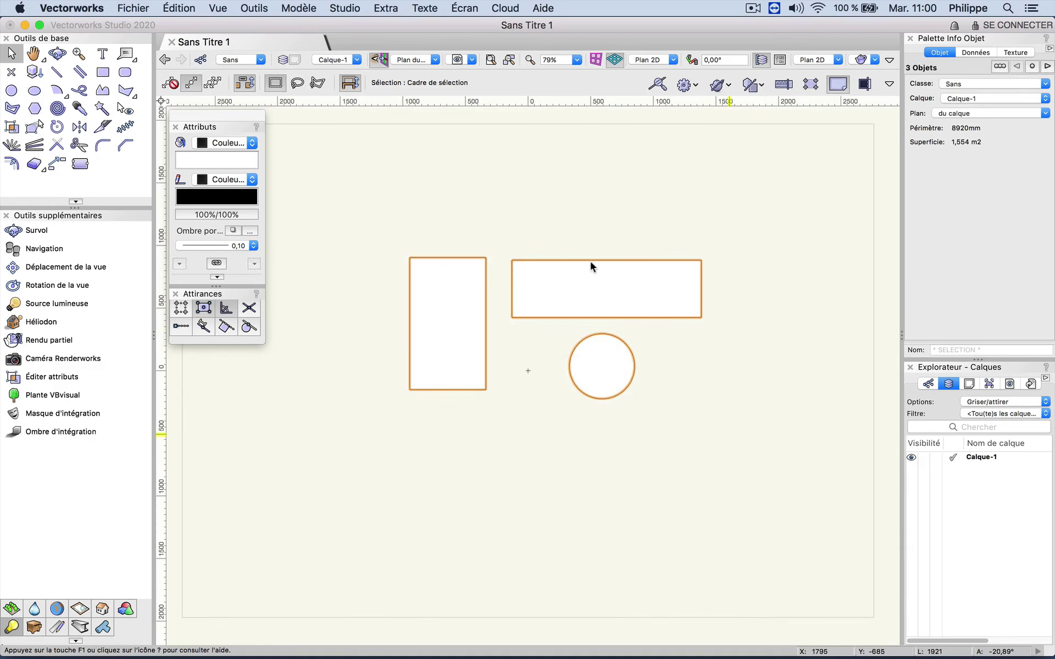
left_click(193, 9)
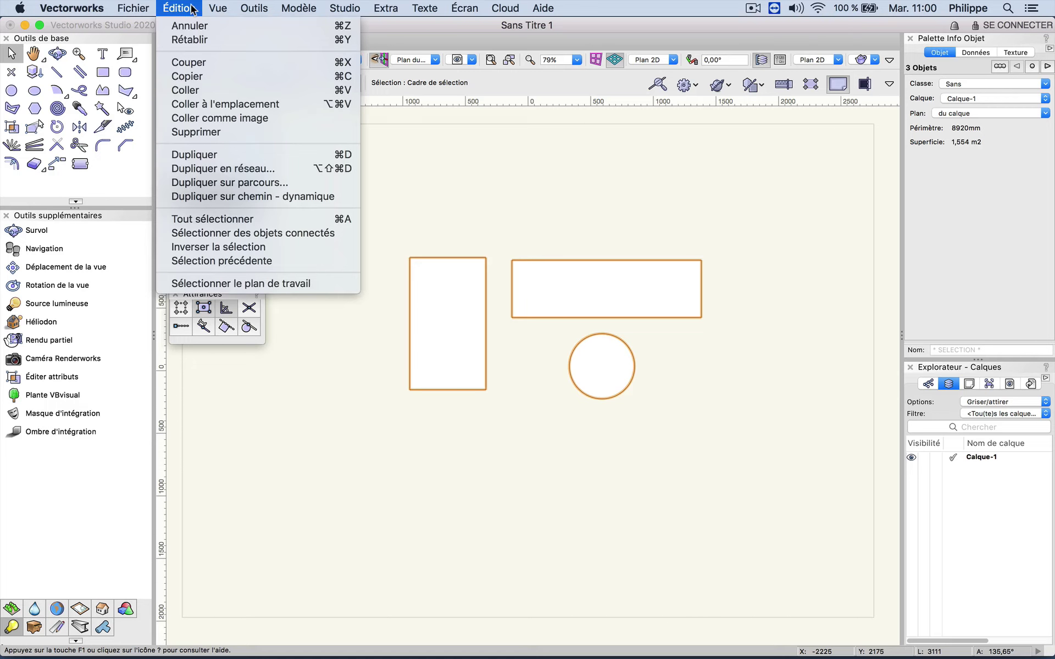
left_click(193, 136)
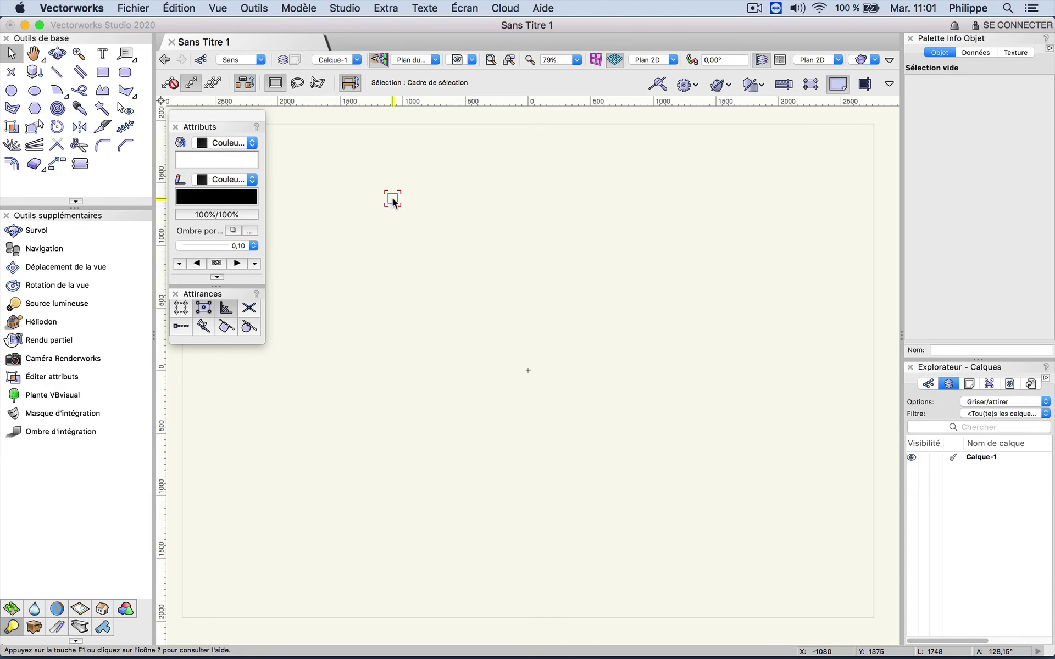
- Draw a rectangle about 1925 by 1345 mm and a circle of about 546 mm radius centred on its bottom edge's midpoint
left_click(102, 72)
left_click_drag(457, 282, 697, 449)
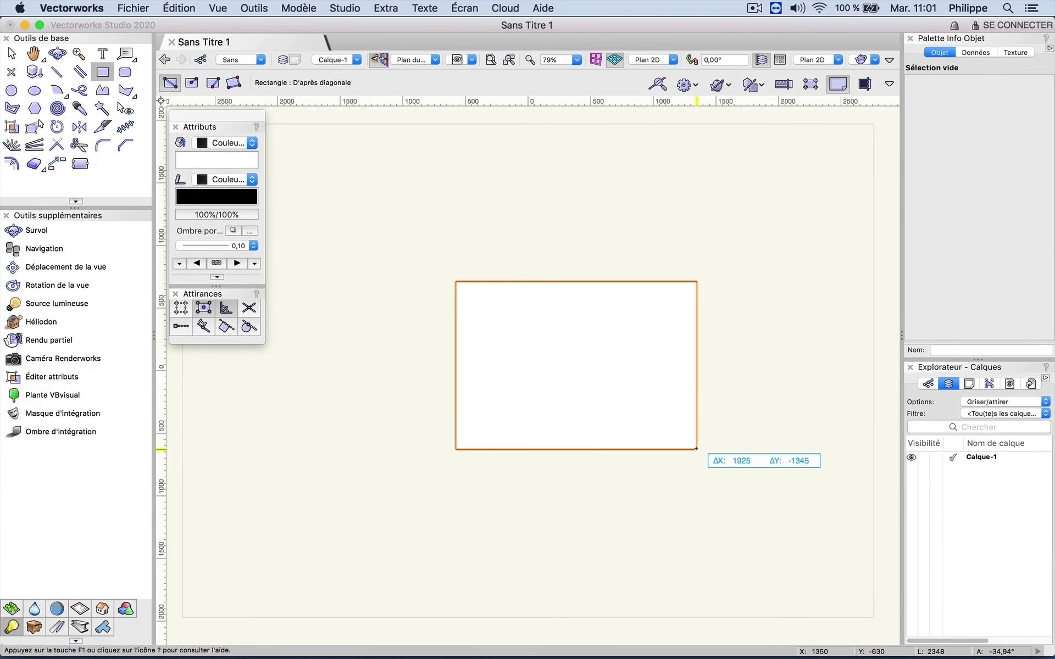
left_click(11, 90)
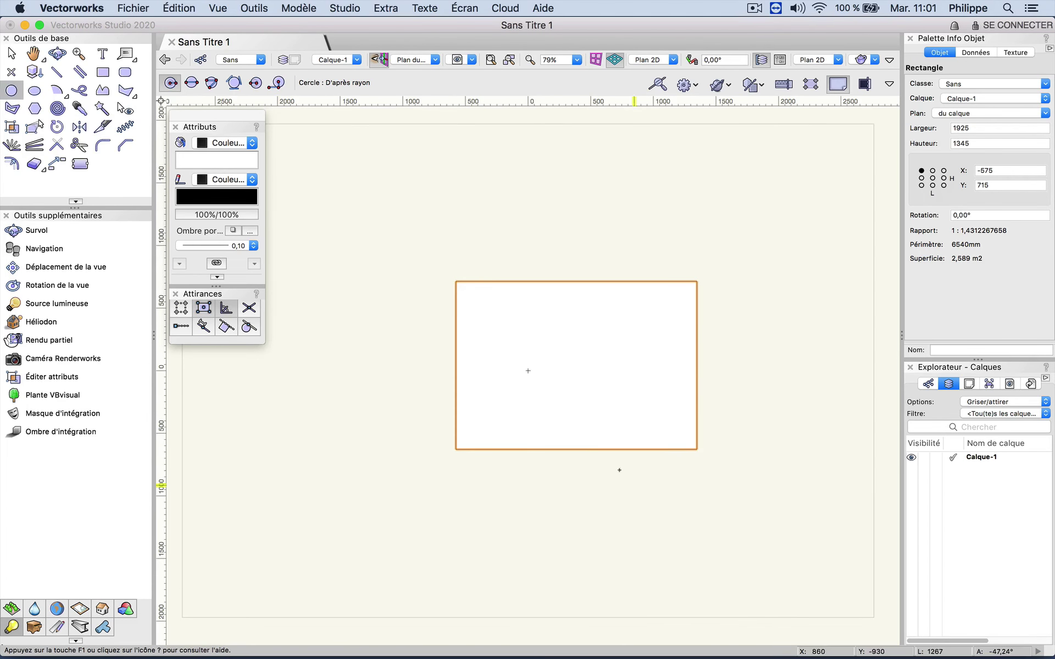
left_click(576, 450)
left_click(576, 381)
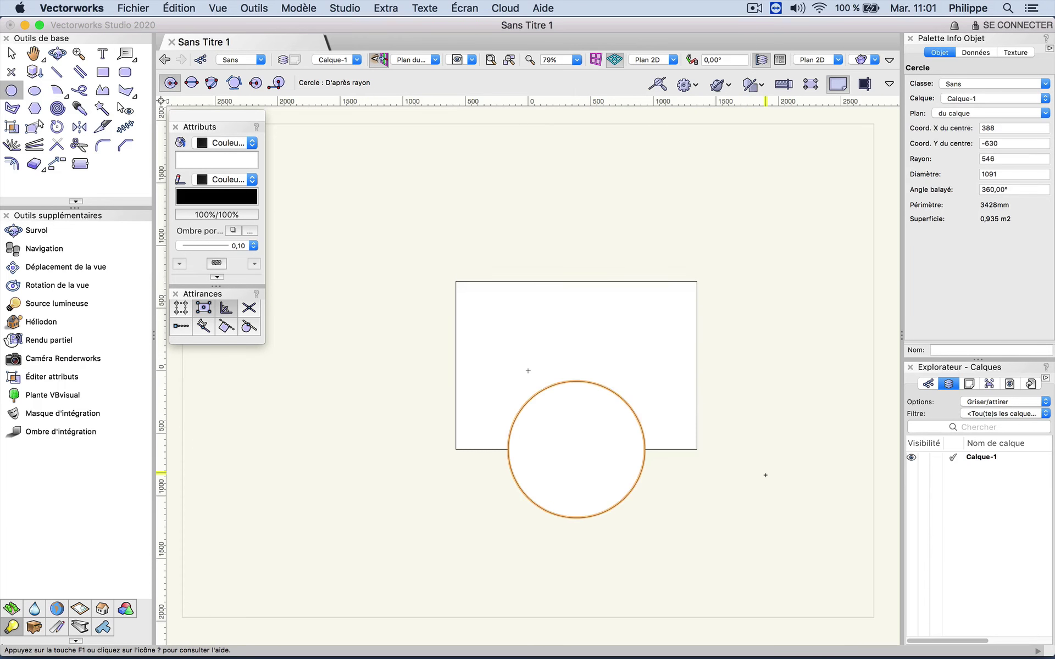
- Merge the rectangle and the circle into one shape by adding their surfaces
key("x")
left_click(765, 478)
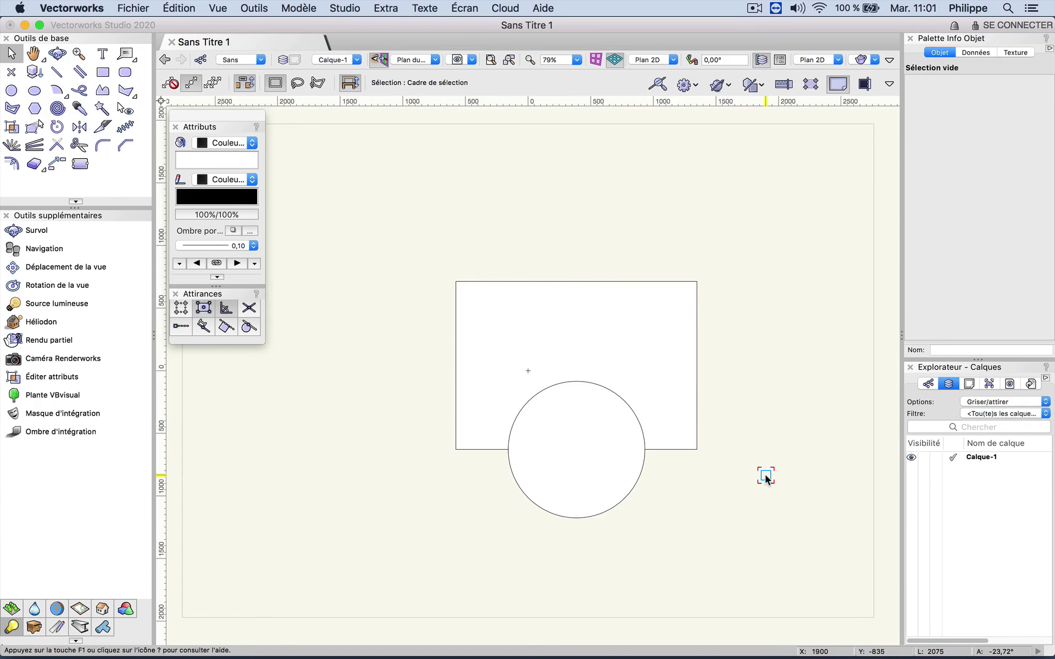
left_click_drag(400, 242, 764, 549)
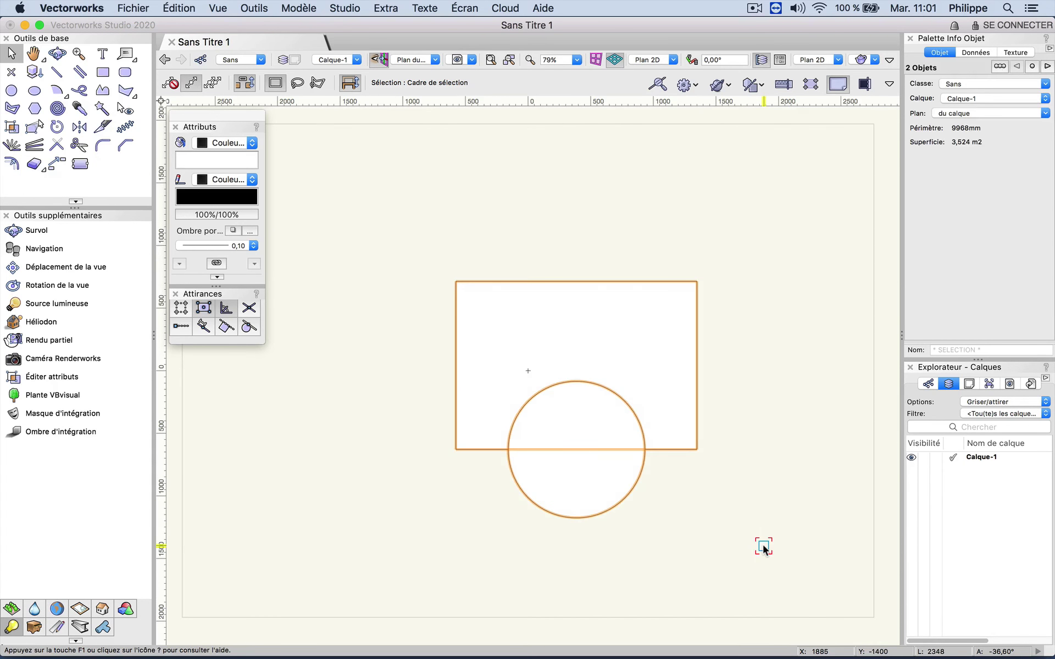
left_click(256, 10)
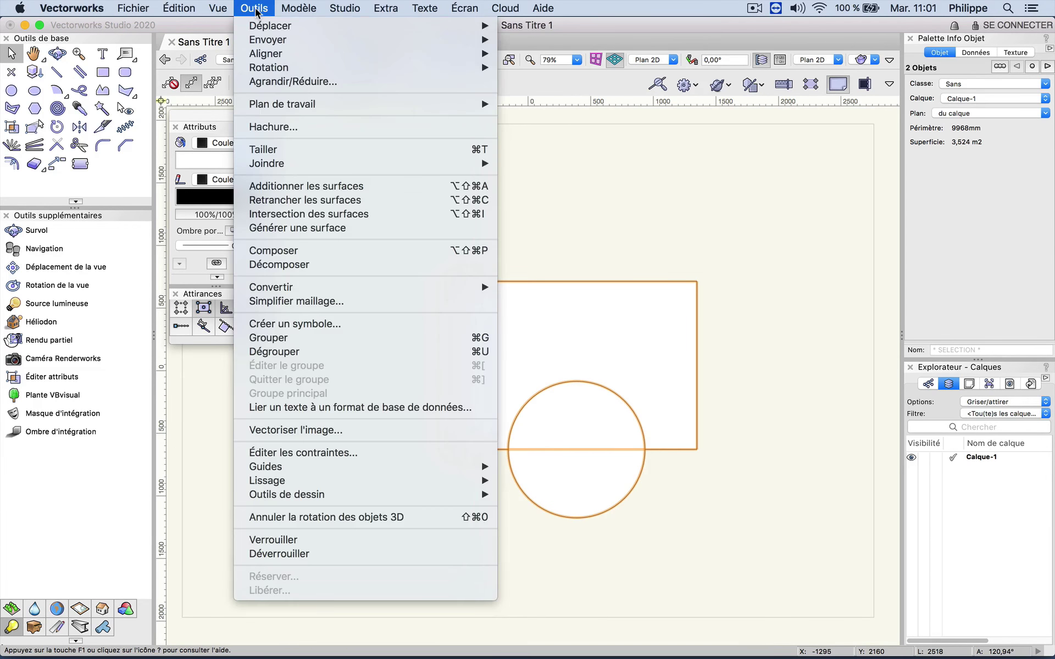
left_click(303, 190)
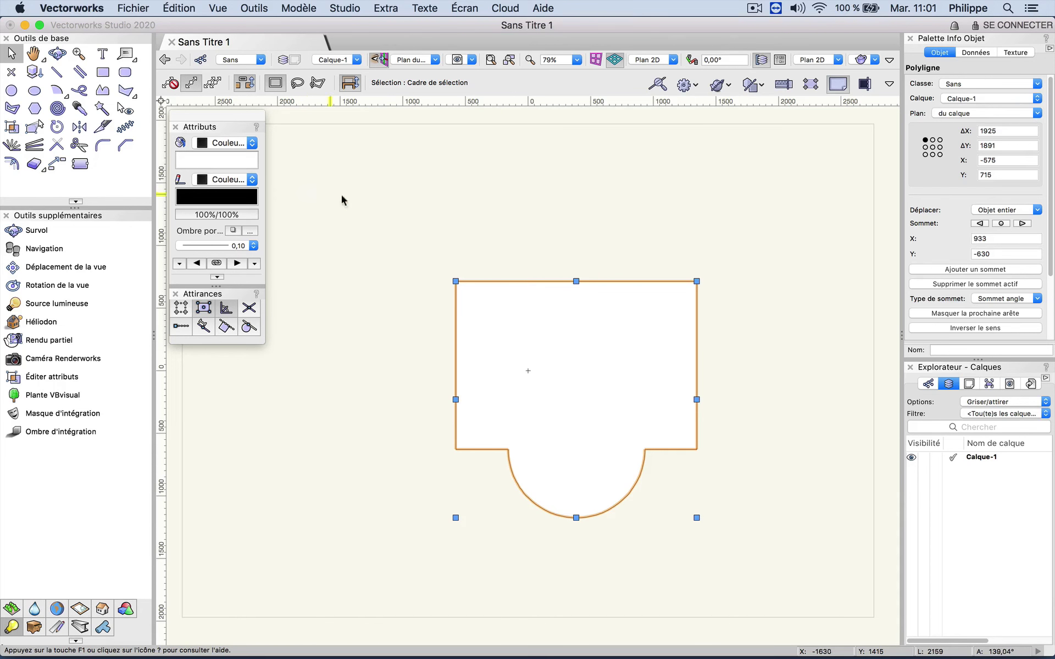
- Extrude the merged rectangle-and-circle polyline by 2500 mm into a 3D solid
left_click(404, 208)
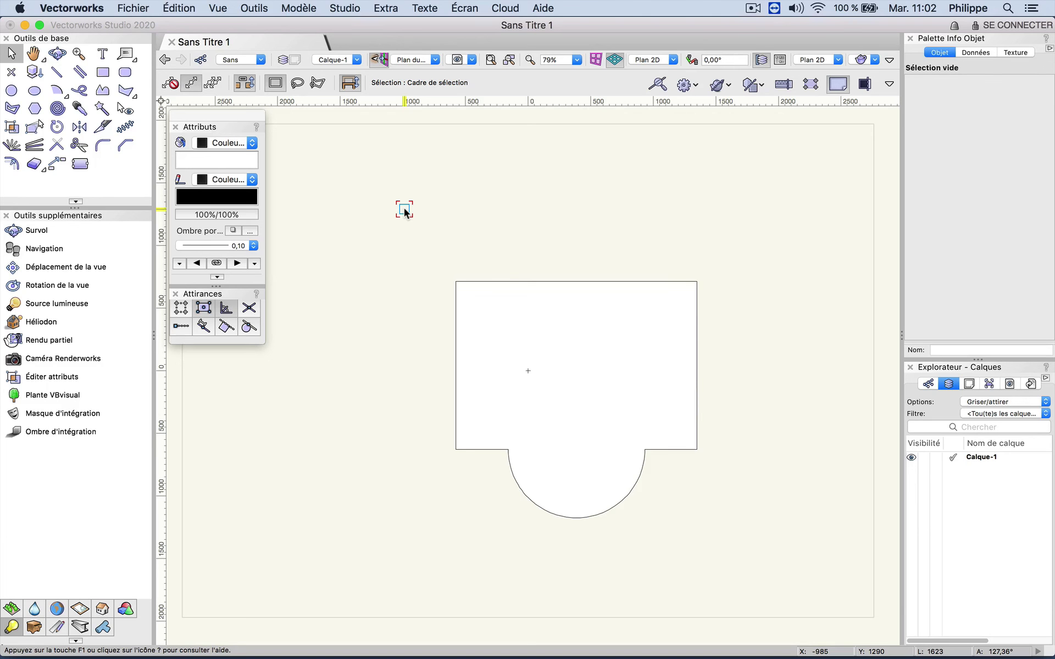
left_click(542, 302)
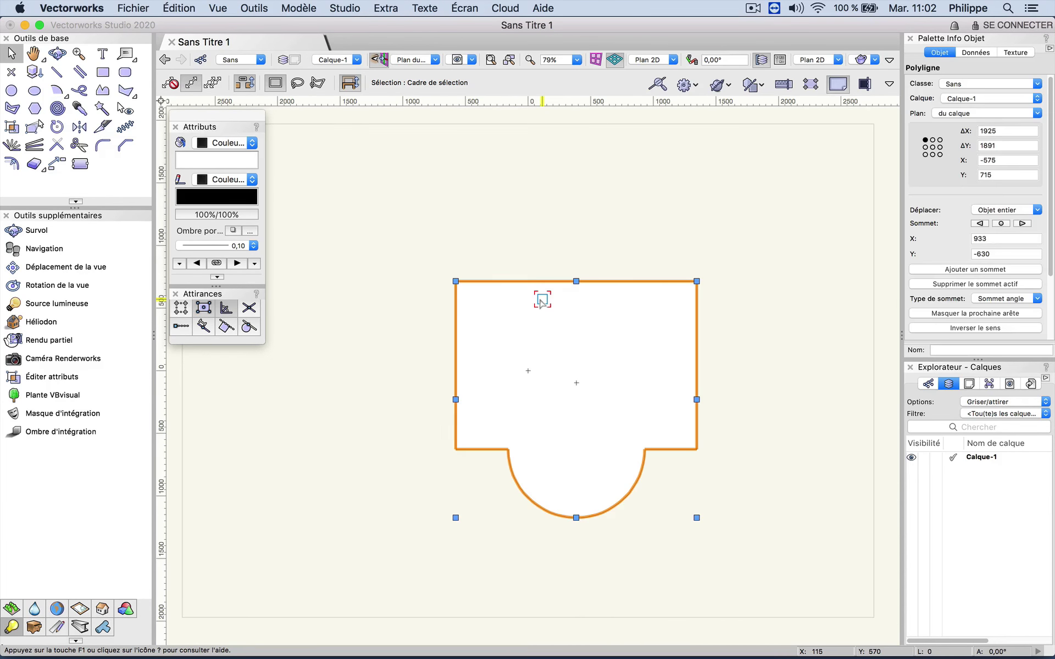
left_click(299, 7)
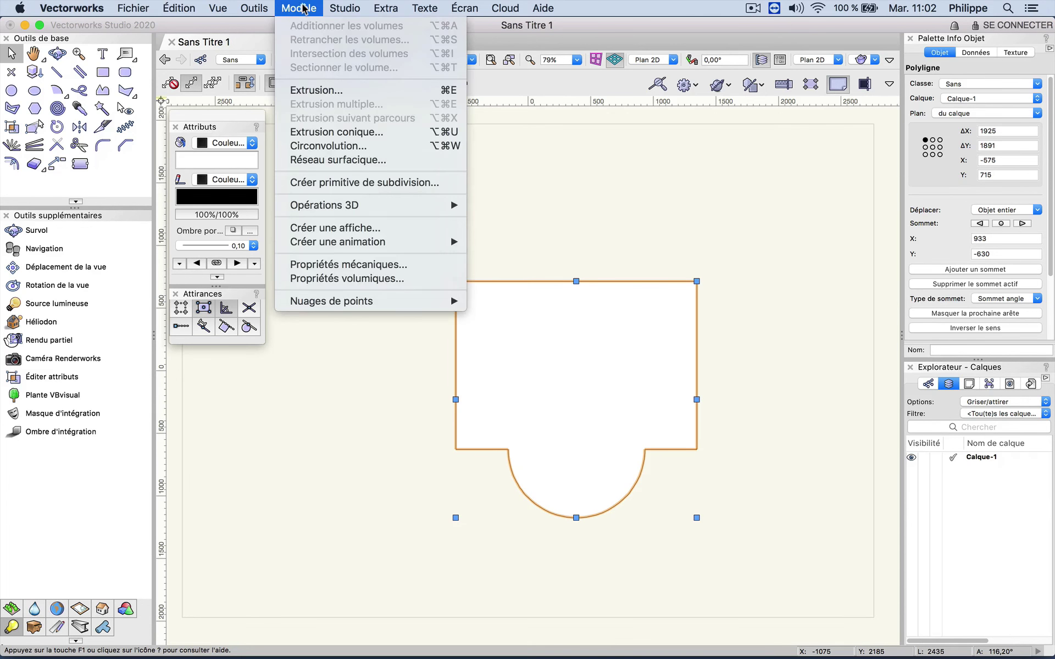
left_click(319, 91)
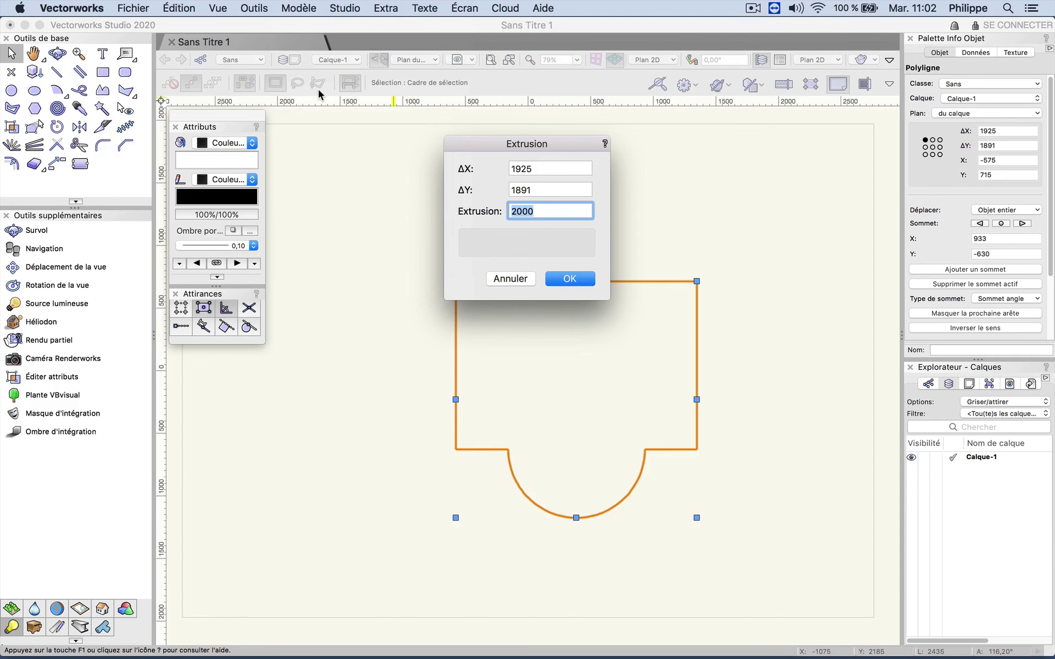
type("2500")
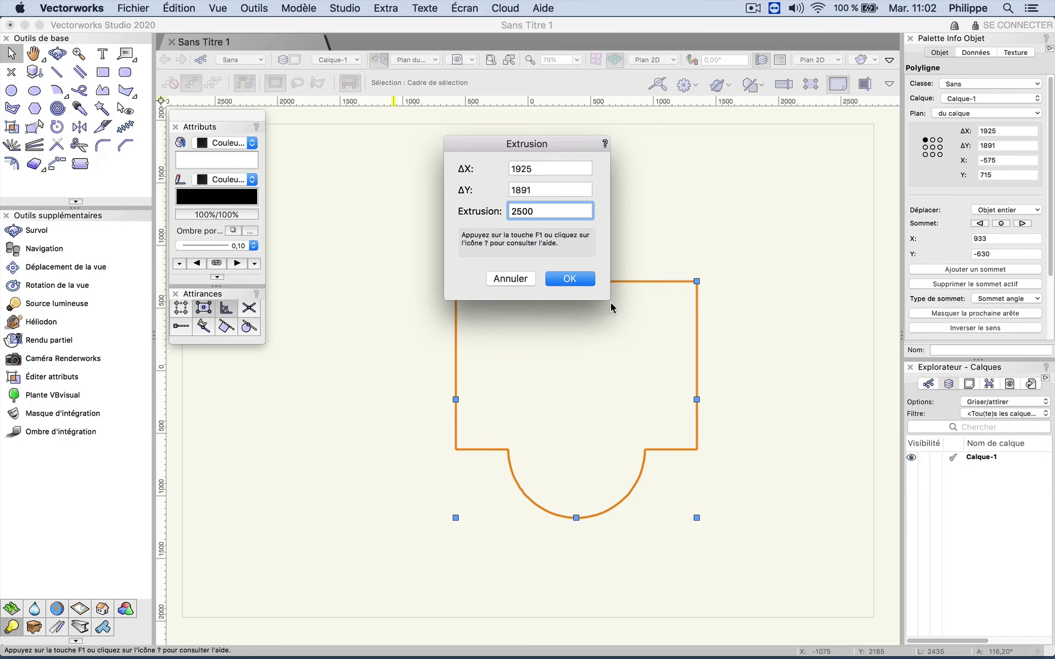
left_click(582, 281)
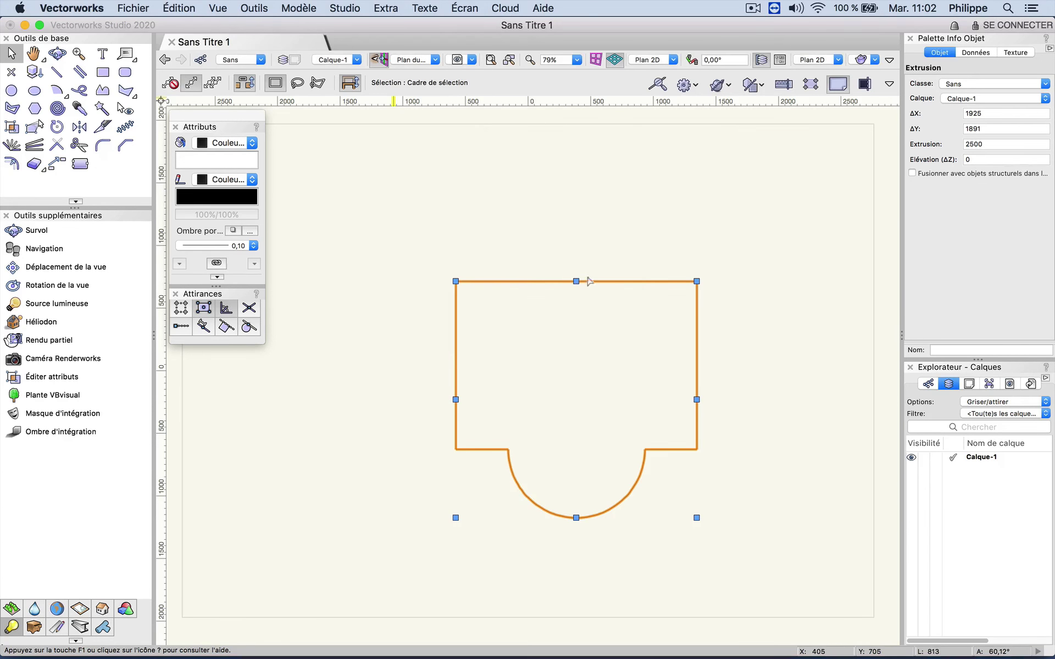
- Switch to the right isometric view (Iso droite) and deselect the extruded solid
left_click(668, 60)
left_click(691, 201)
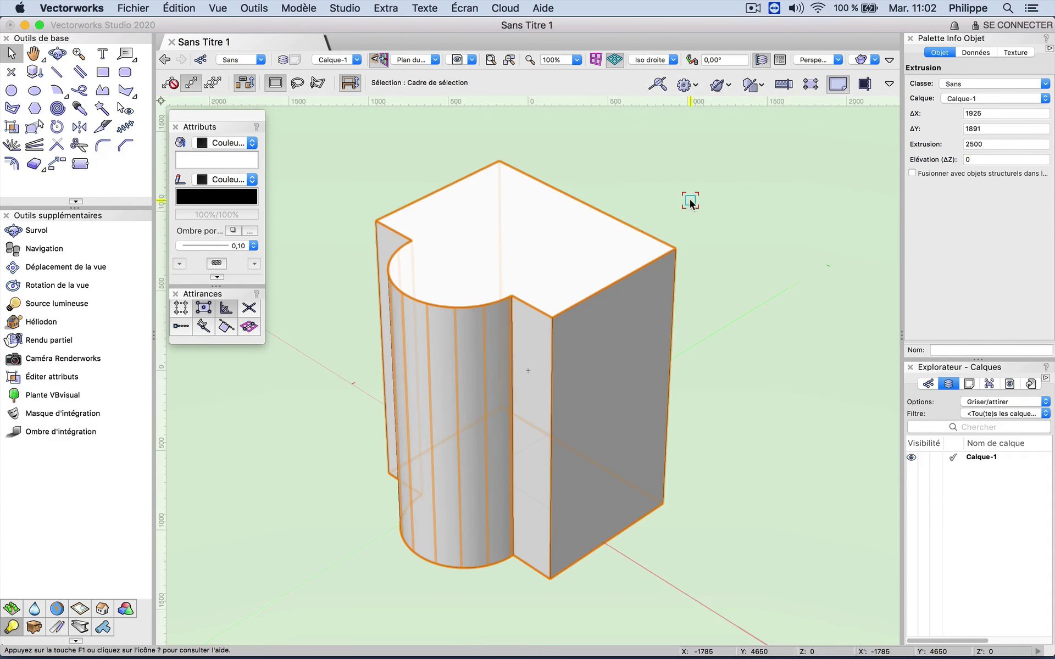
left_click(690, 200)
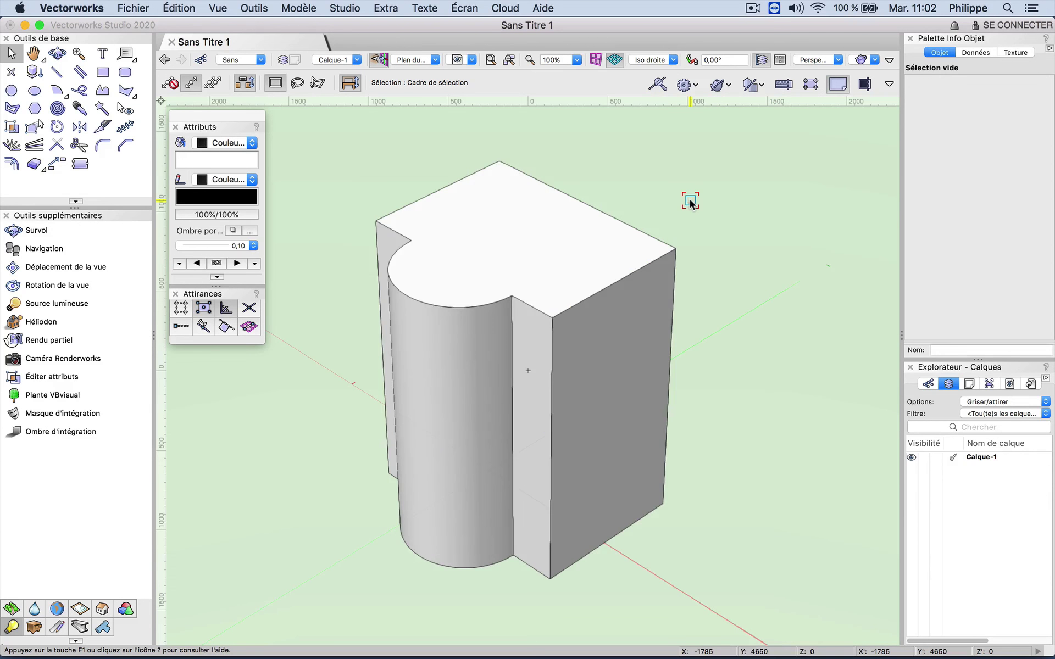